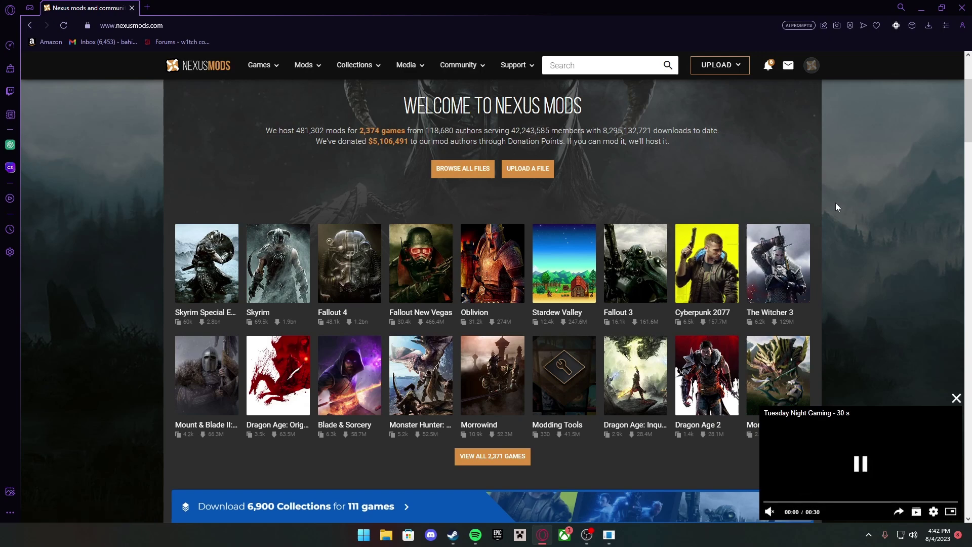
Step: Close the floating video ad and open the State of Decay 2 page from the saved games list on Nexus Mods
click(957, 400)
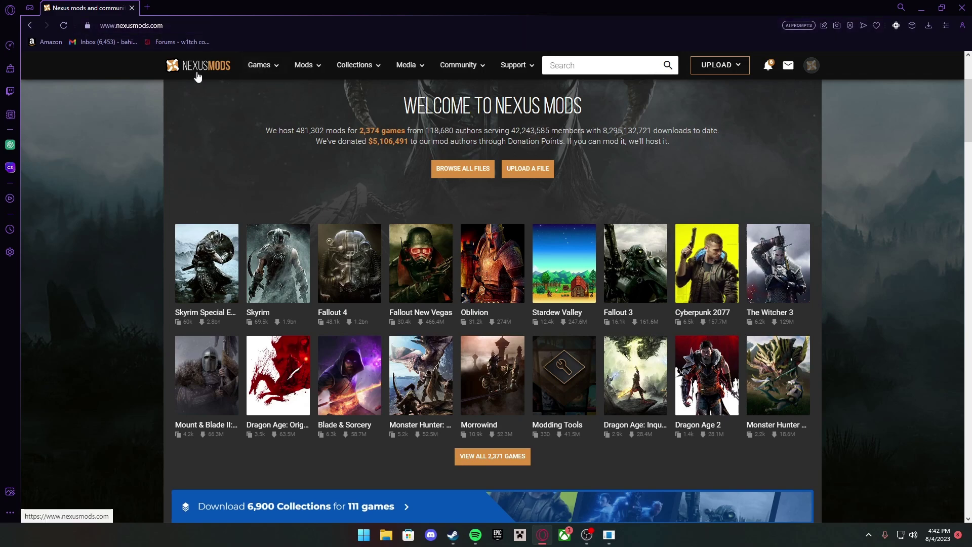
scroll(489, 204, up, 3)
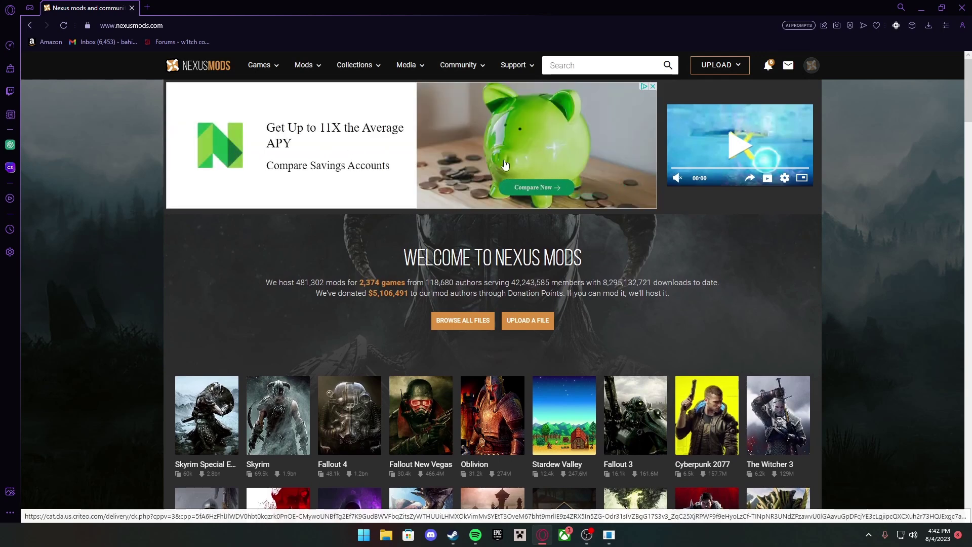
click(267, 68)
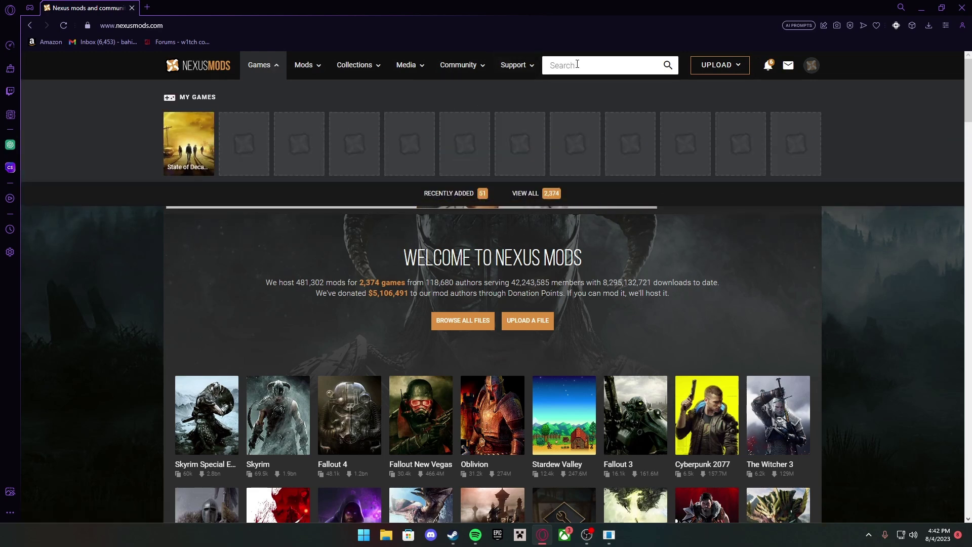
click(184, 151)
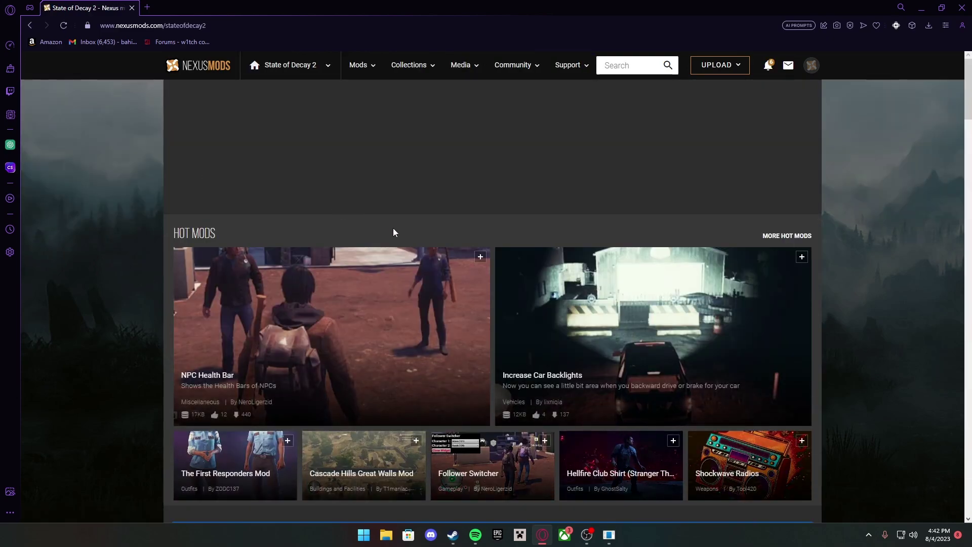
Step: Show the all-time most popular State of Decay 2 mods and look through the list
scroll(397, 242, down, 7)
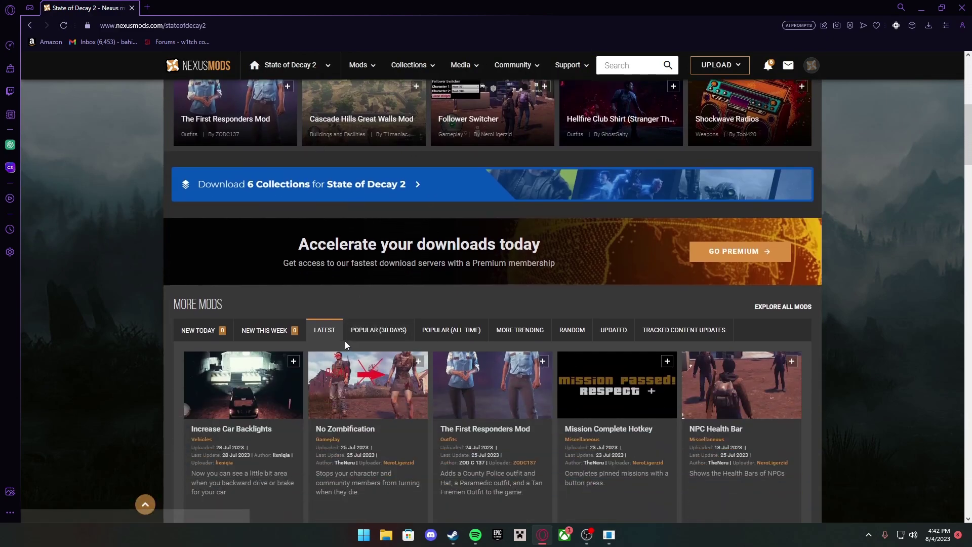
click(440, 338)
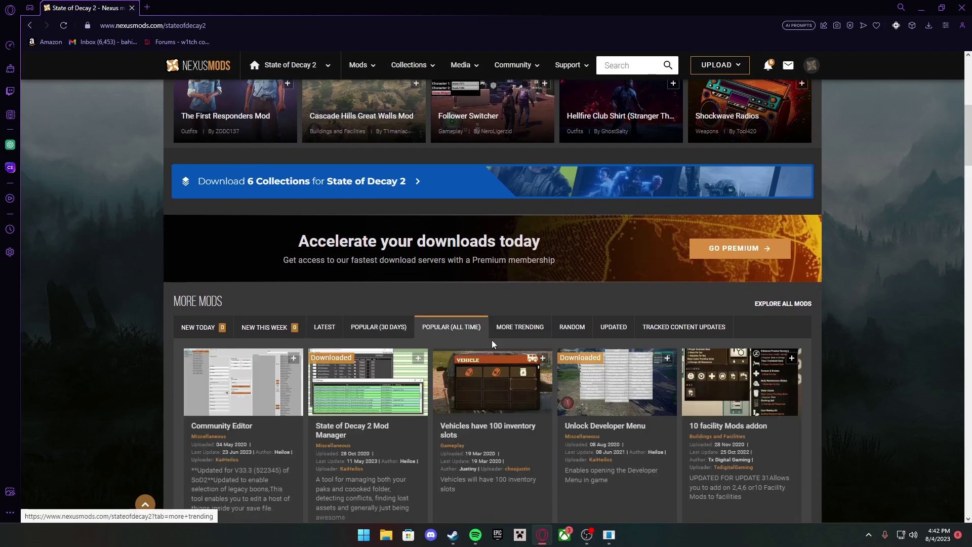
scroll(427, 379, down, 3)
scroll(557, 274, down, 19)
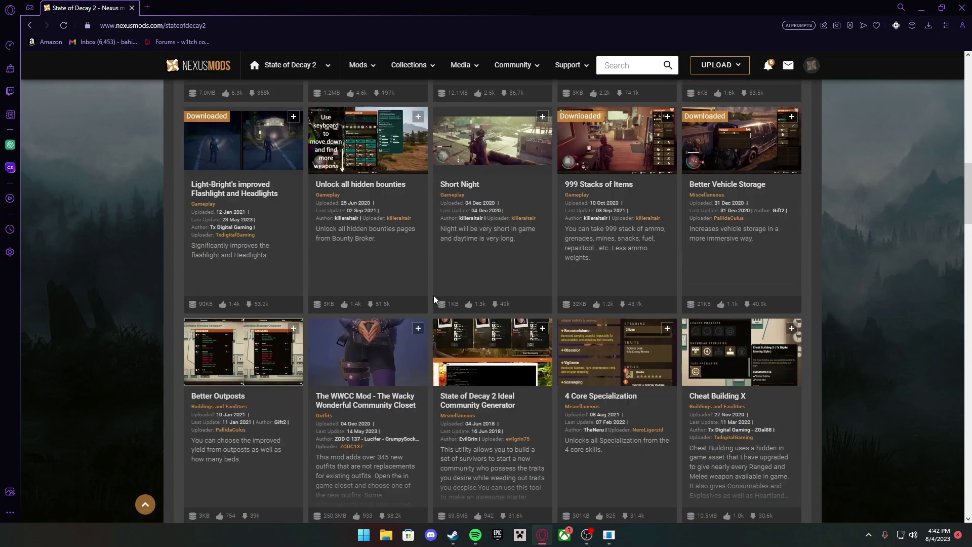
scroll(546, 279, up, 6)
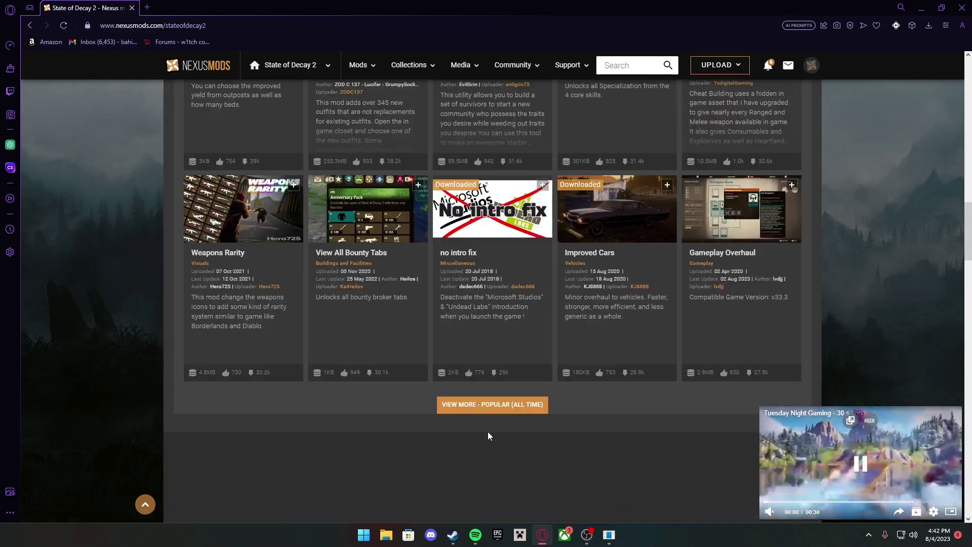
scroll(418, 370, up, 10)
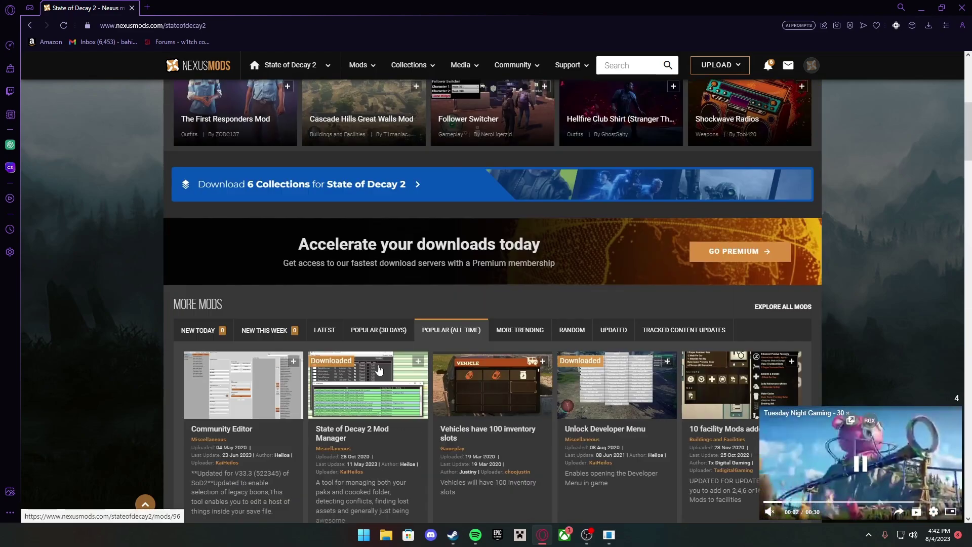
Step: Open the State of Decay 2 Mod Manager mod page and check its virus scan status
scroll(419, 375, down, 2)
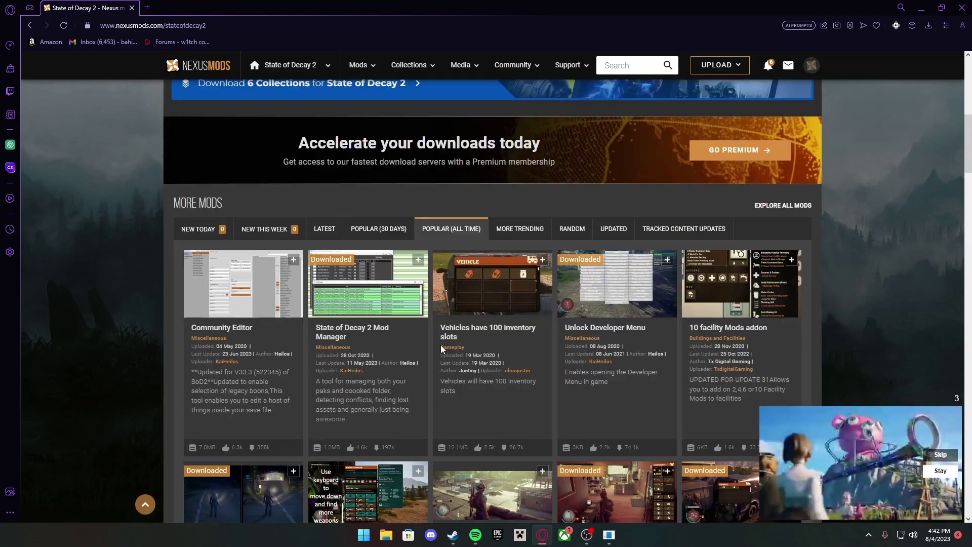
click(376, 290)
scroll(250, 304, down, 5)
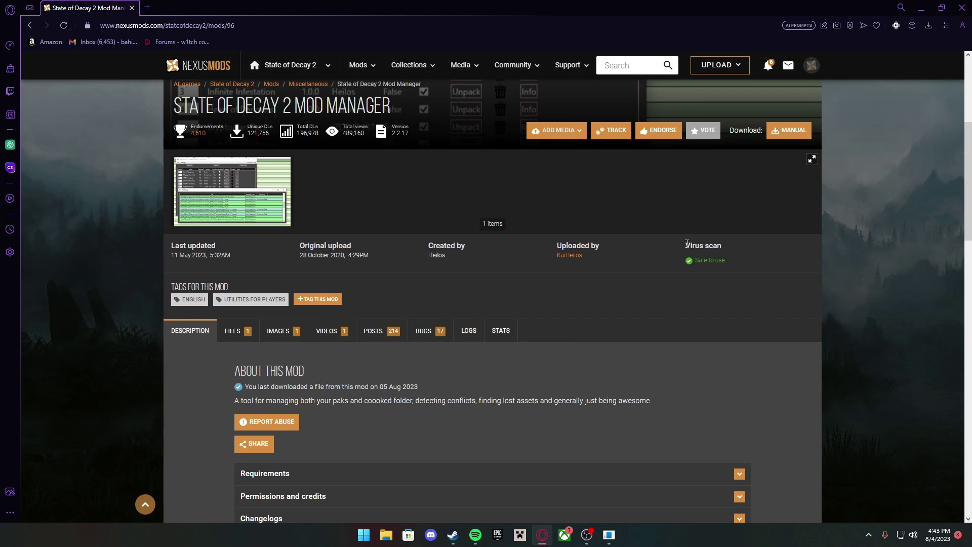
drag(687, 243, 747, 261)
click(713, 266)
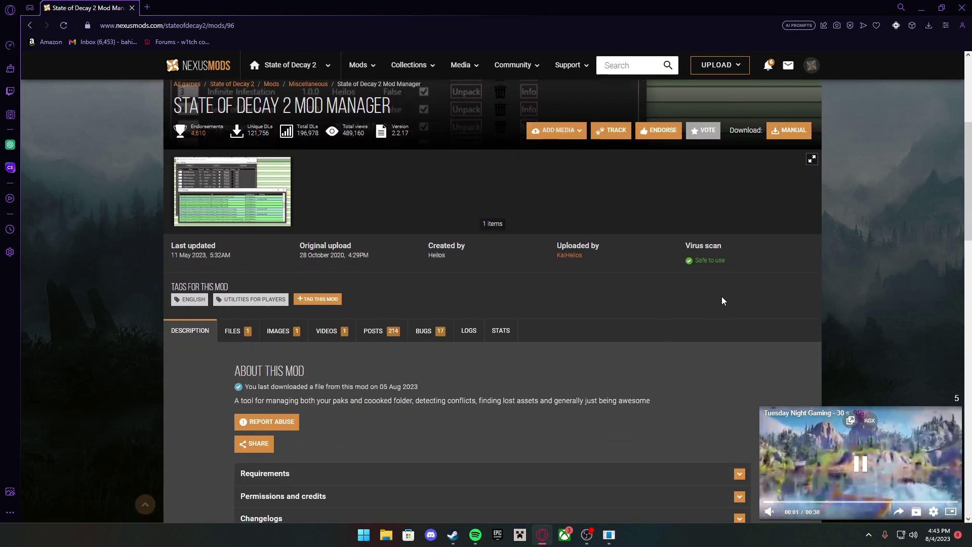
Step: Download the main Mod Manager file manually, using the free slow download option
click(236, 336)
scroll(405, 335, down, 1)
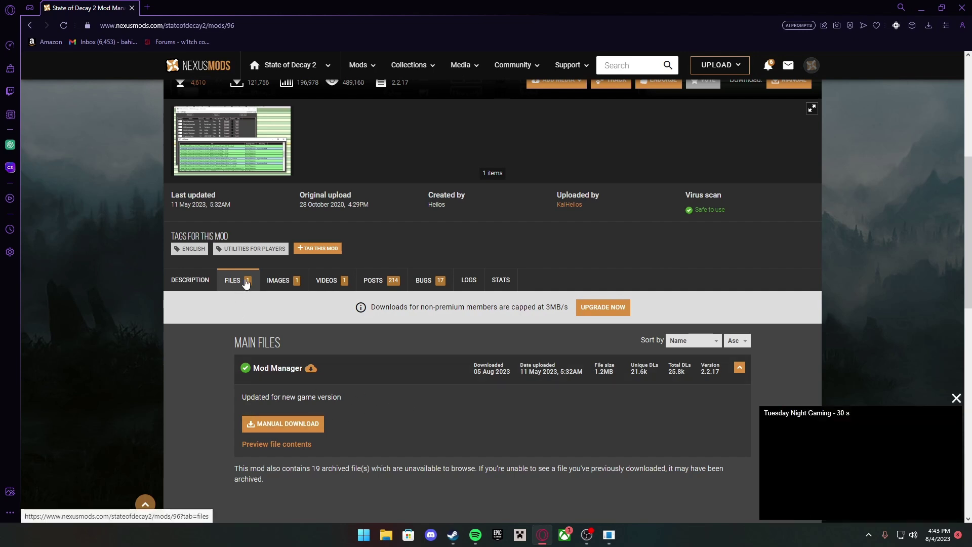
click(280, 425)
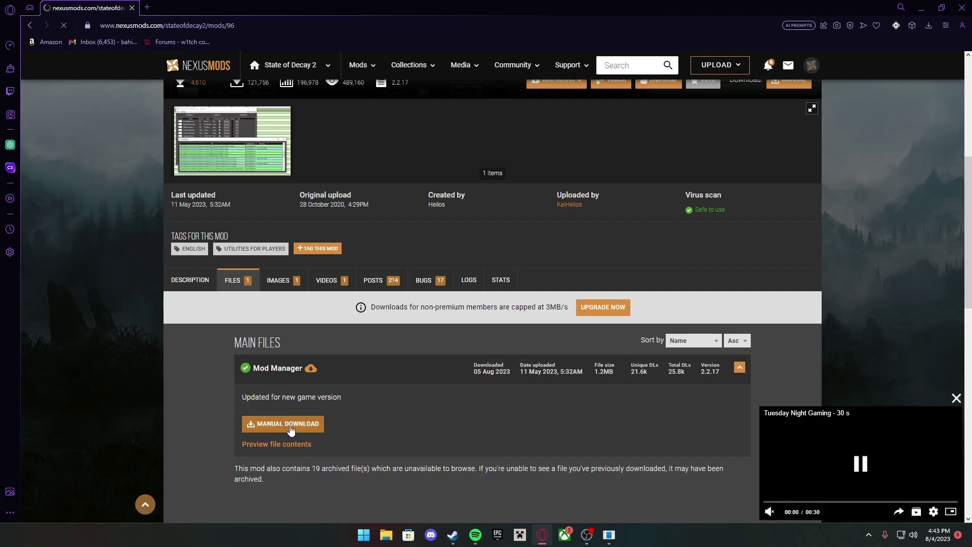
scroll(376, 388, down, 3)
scroll(376, 392, up, 5)
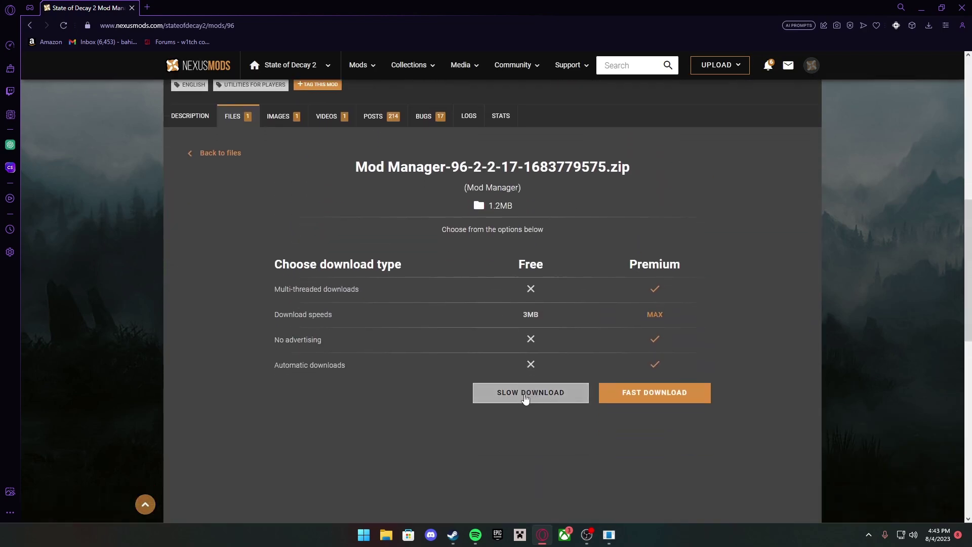
click(544, 396)
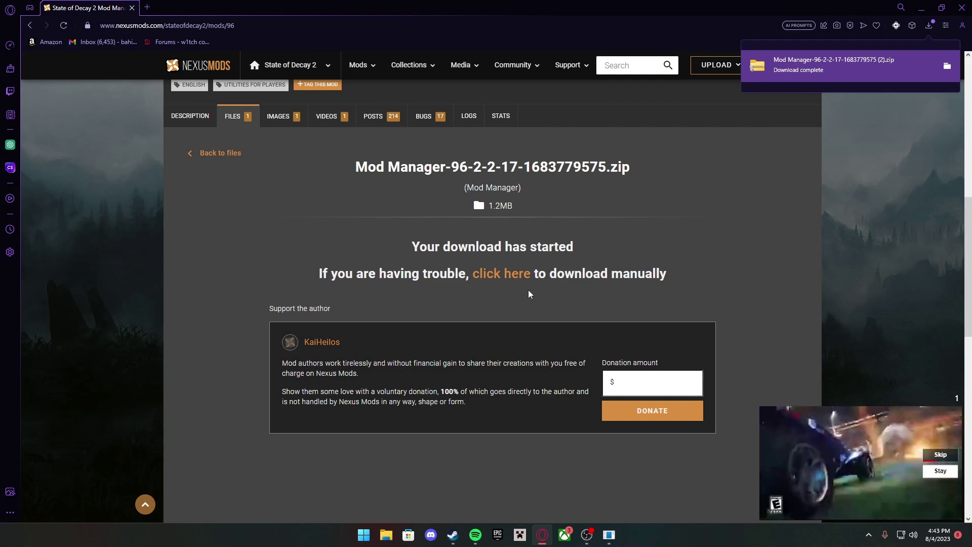
Step: Run ModIntegrator from the downloaded Mod Manager archive, accept the security warning, and create the integration pak
click(834, 74)
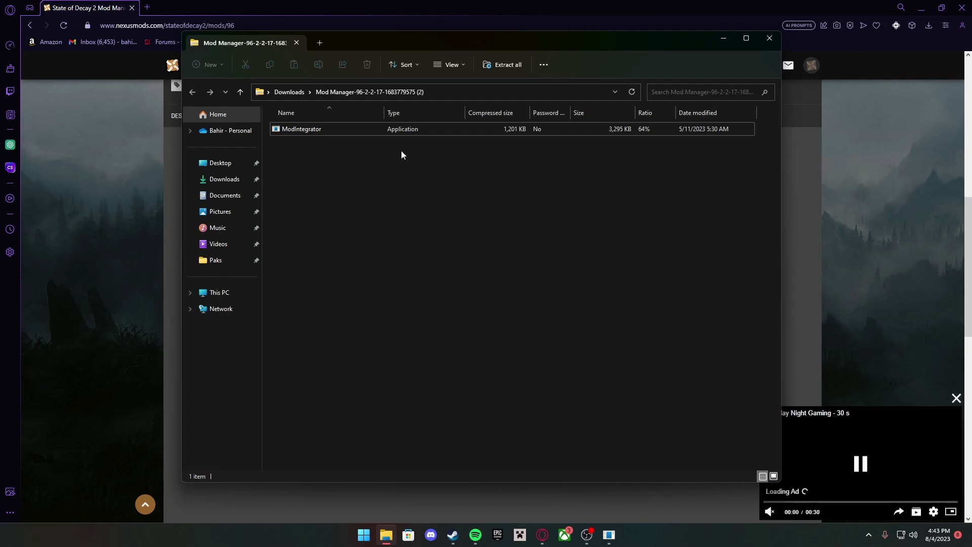
click(371, 128)
right_click(379, 129)
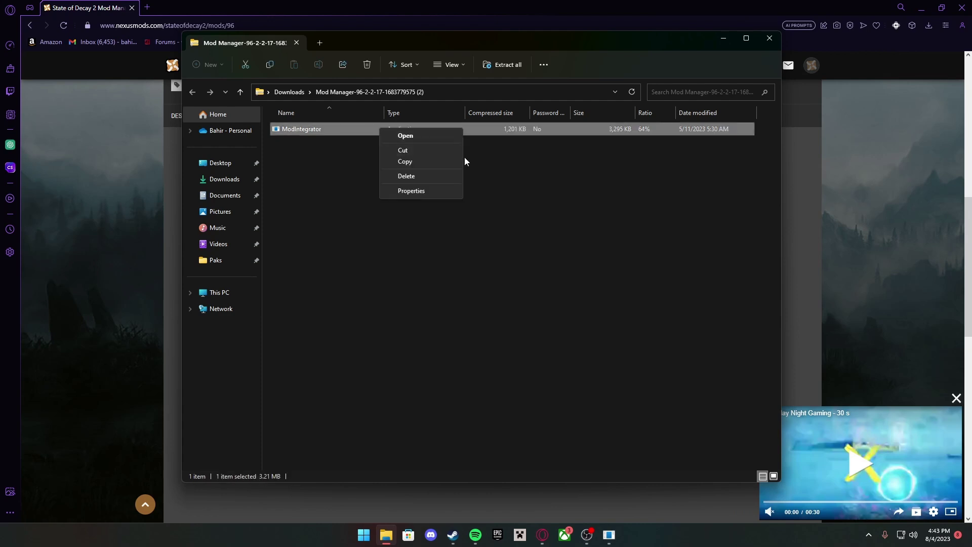
double_click(353, 128)
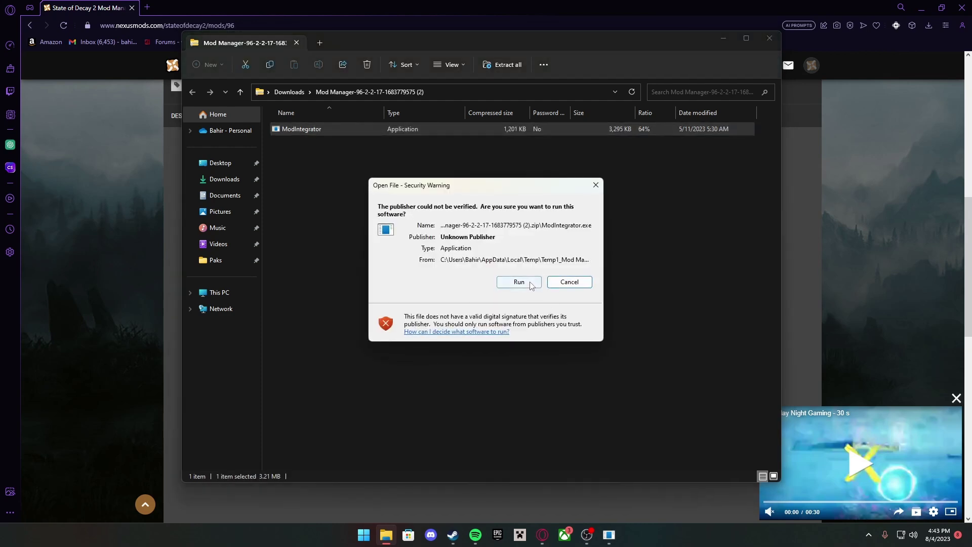
click(530, 283)
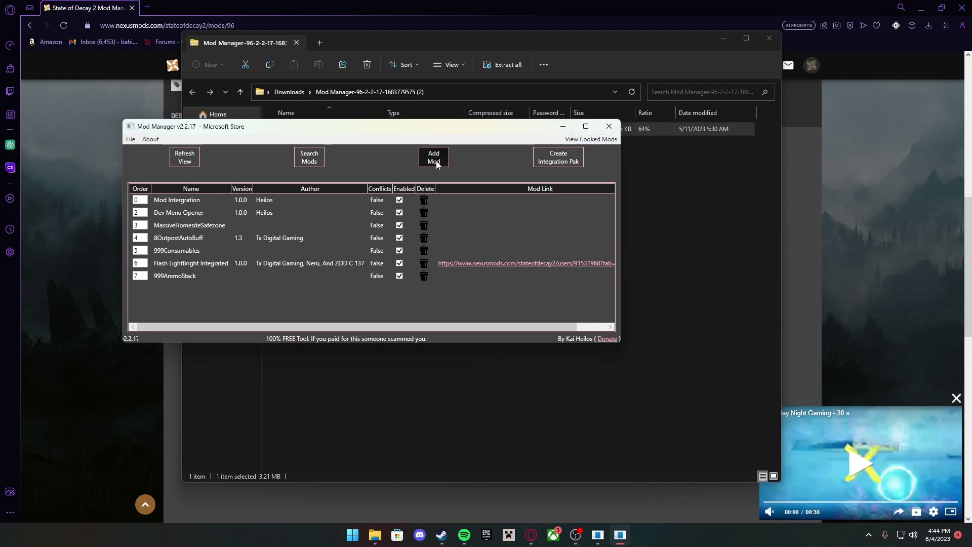
click(556, 163)
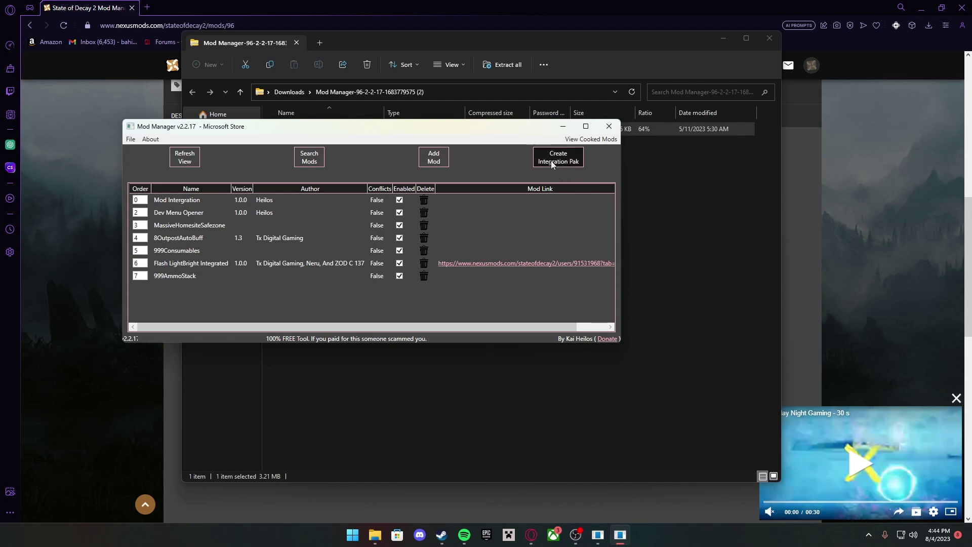
click(434, 163)
click(175, 274)
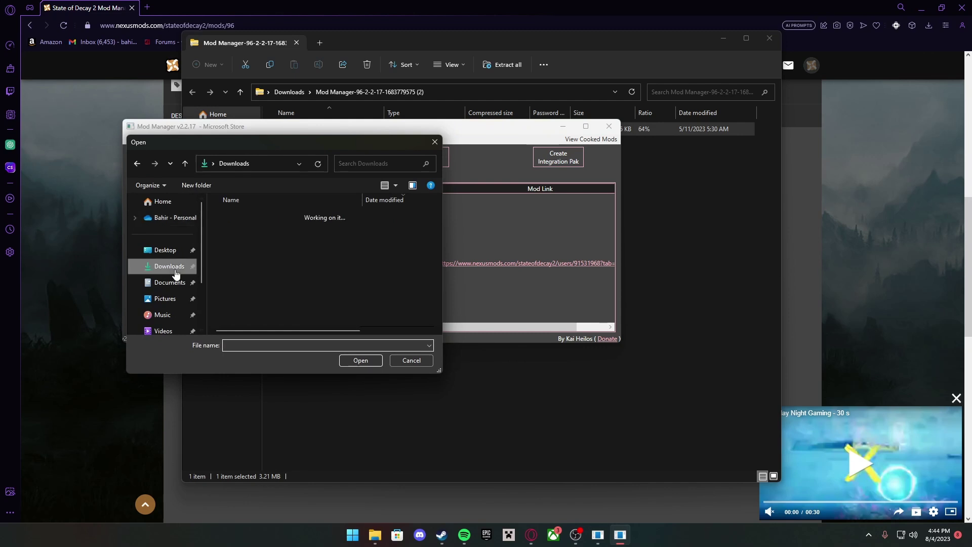
scroll(259, 262, down, 5)
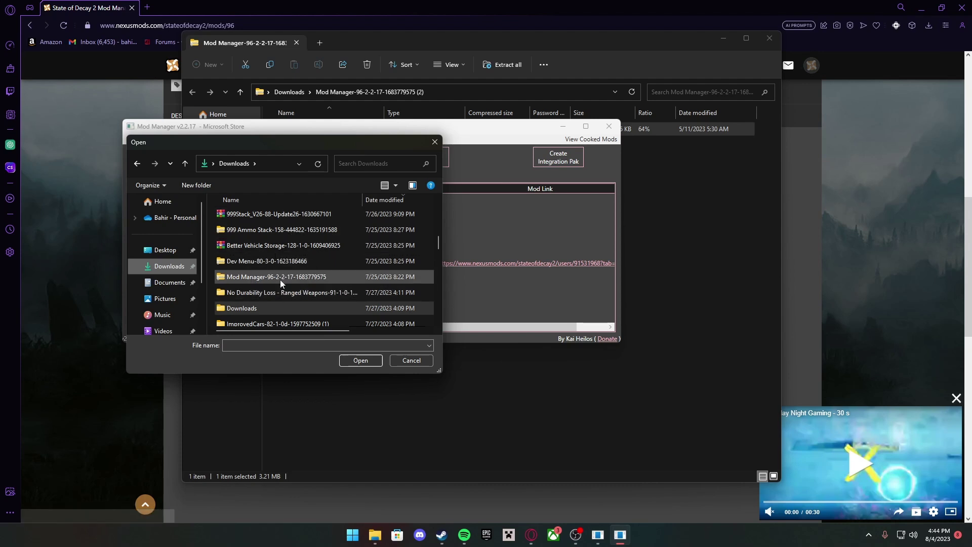
scroll(295, 269, down, 3)
scroll(311, 240, up, 4)
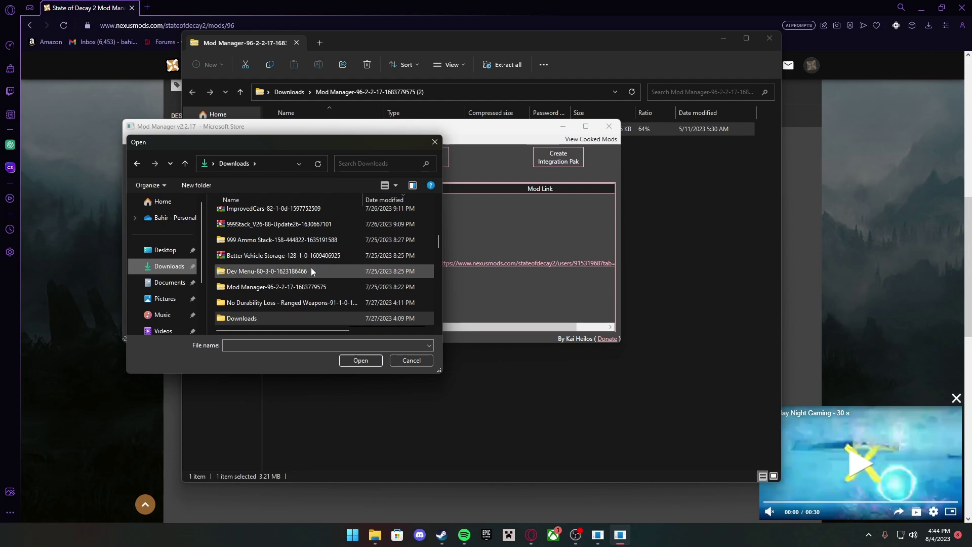
click(276, 276)
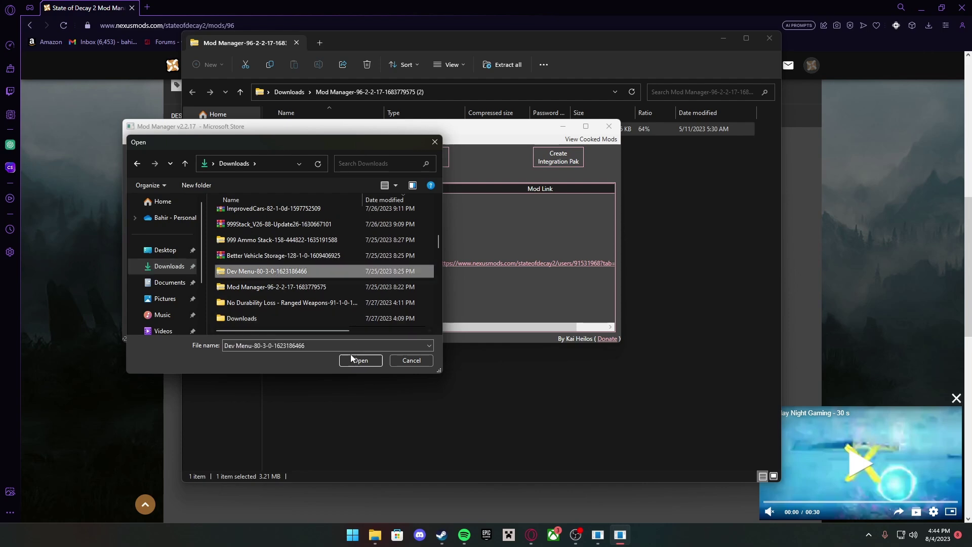
click(430, 147)
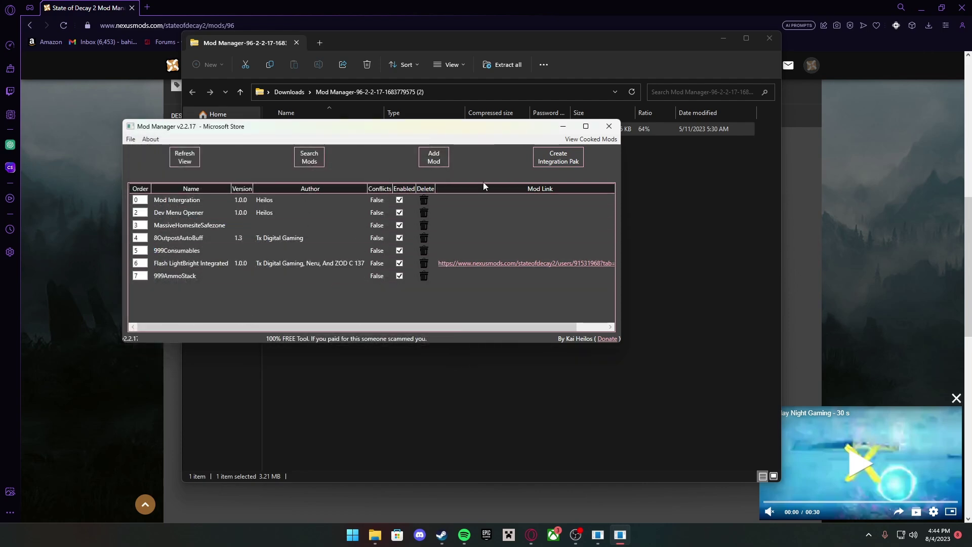
Step: Return to the desktop by closing the Mod Manager and archive windows and minimizing the browser
click(609, 126)
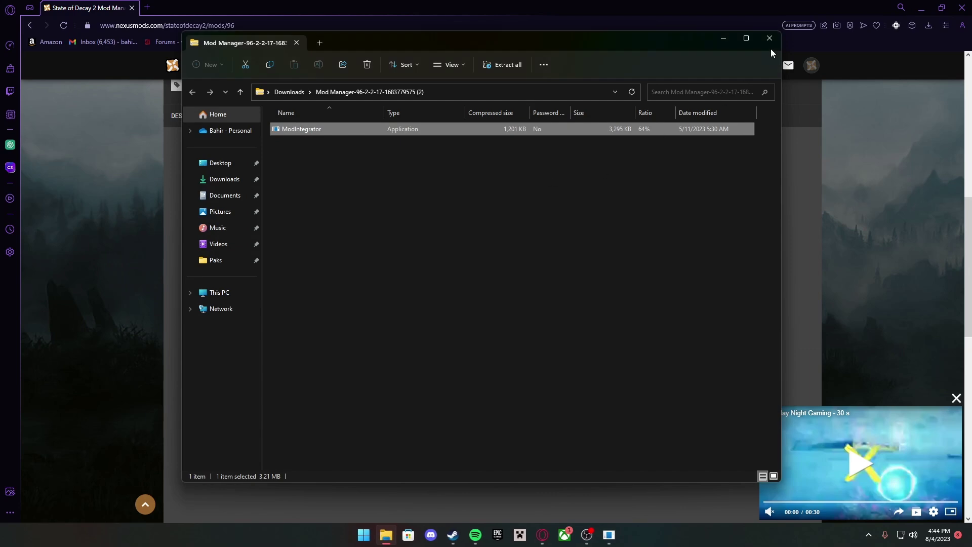
click(769, 39)
click(922, 9)
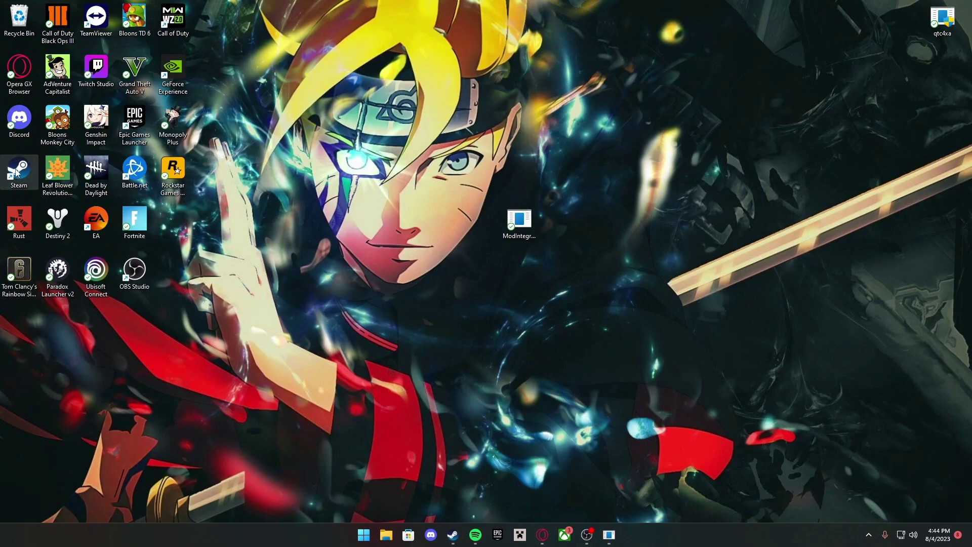
Step: Switch to Steam, open the local files folder of Rust from the library, and close the Steam window
double_click(16, 172)
right_click(49, 126)
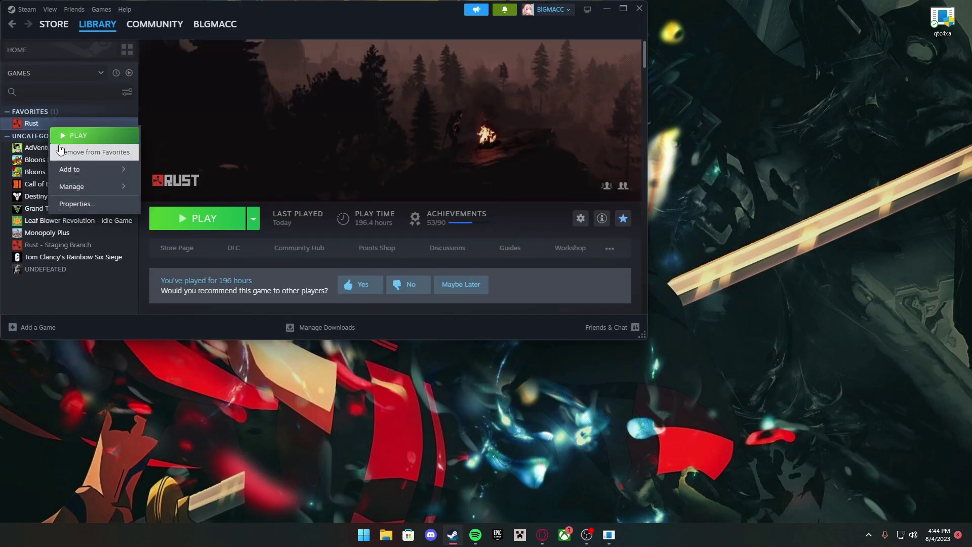
right_click(36, 125)
mouse_move(83, 186)
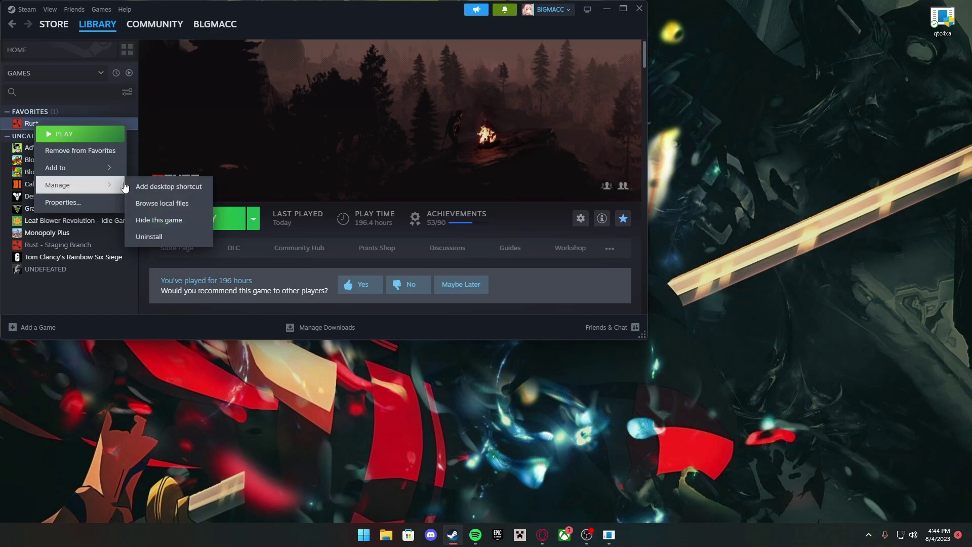
click(163, 205)
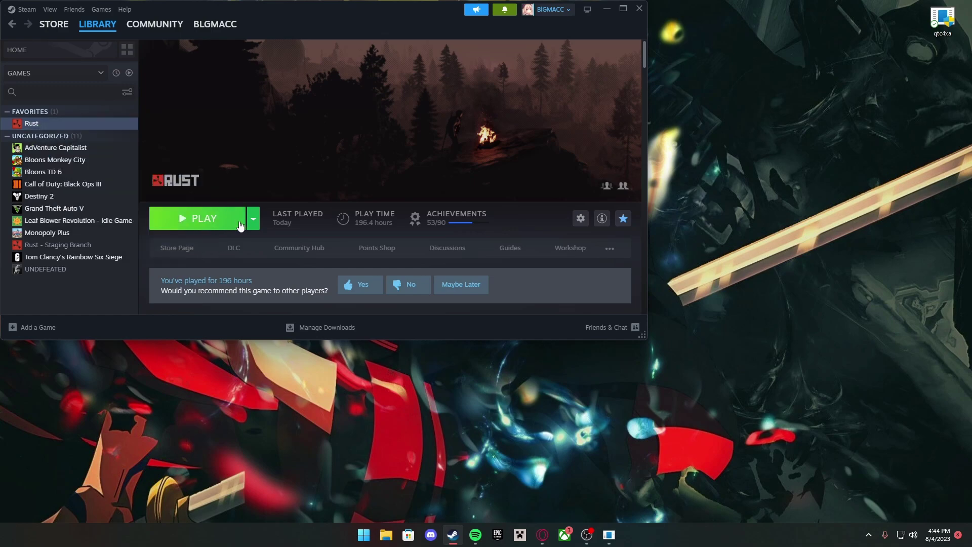
click(640, 8)
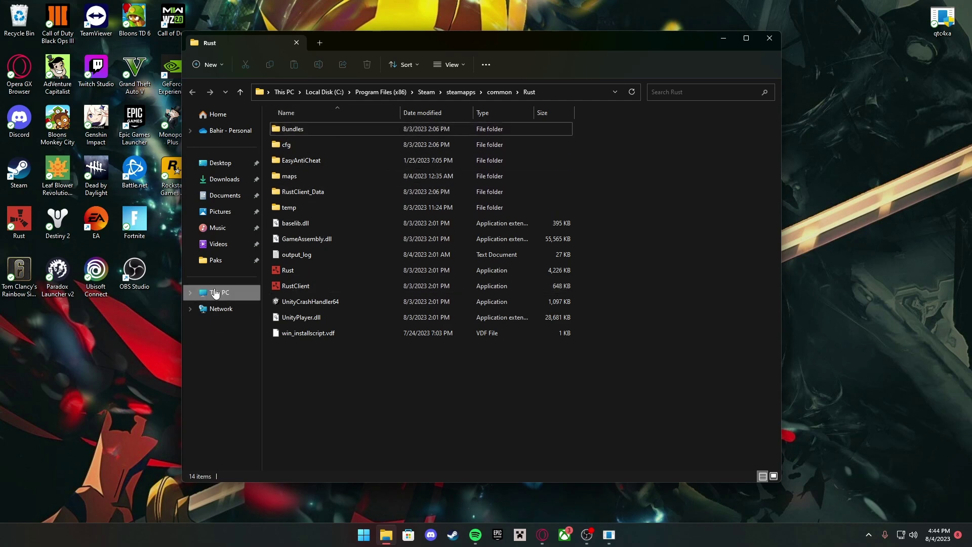
Step: Open the State of Decay 2 Paks folder and examine the installed mod pak files in it
click(215, 259)
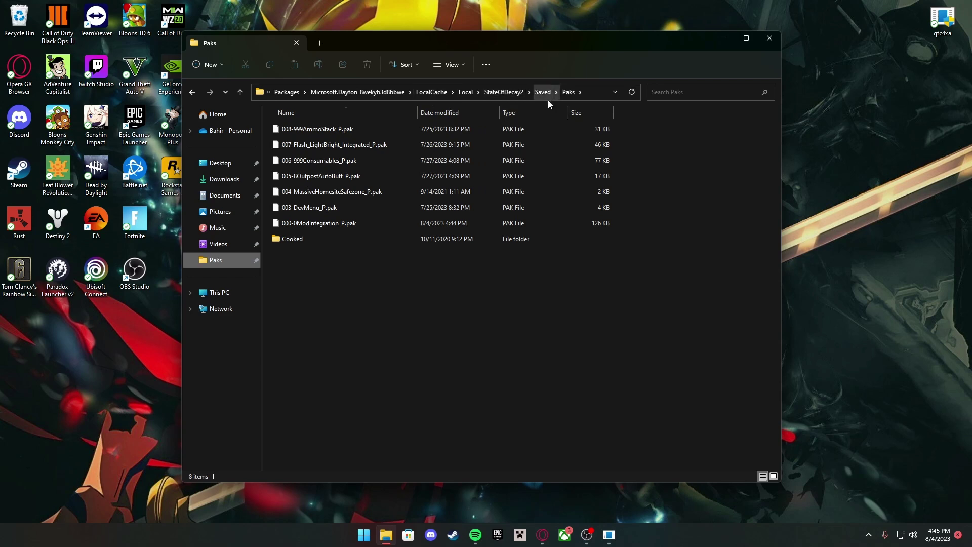
drag(319, 289, 332, 133)
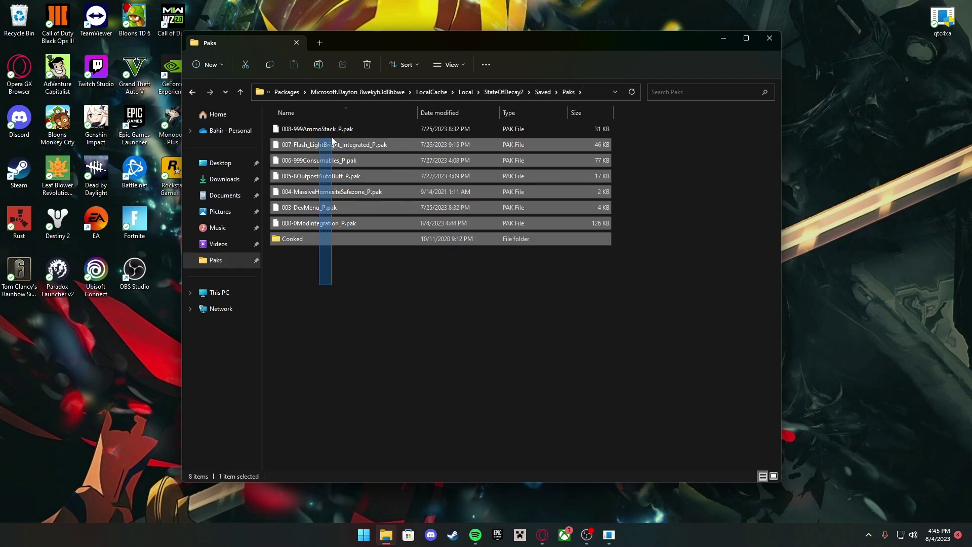
click(329, 262)
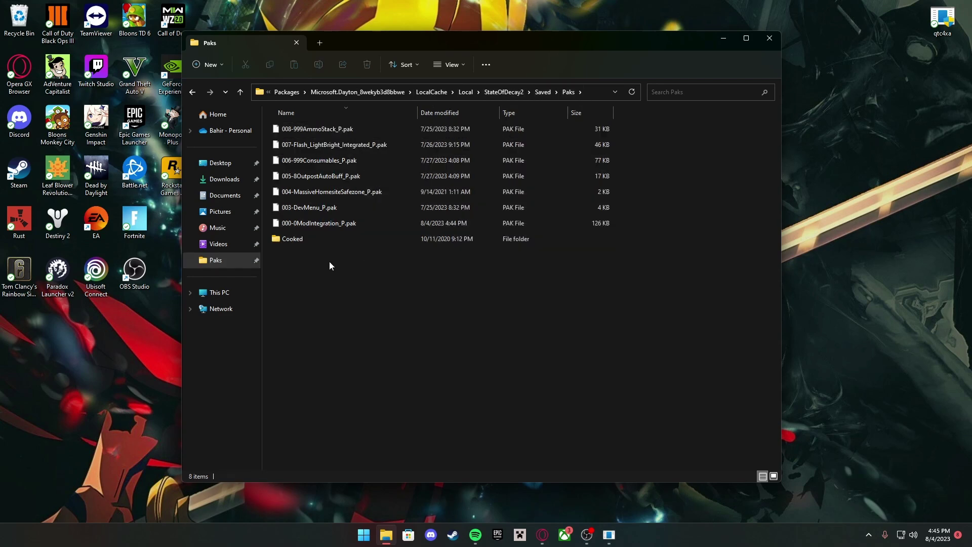
Step: Open the Downloads folder in a second File Explorer window and arrange it side by side with the Paks folder
right_click(386, 535)
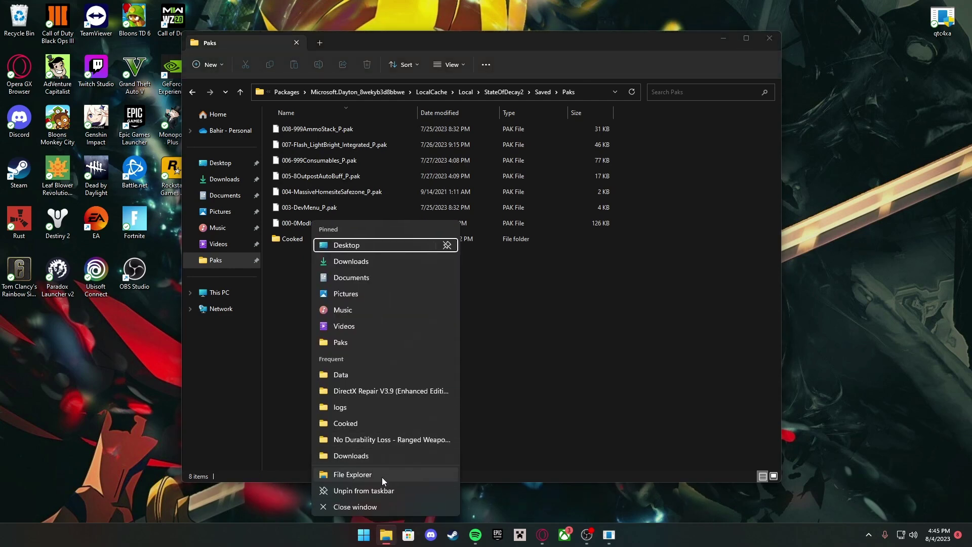
click(382, 476)
click(237, 192)
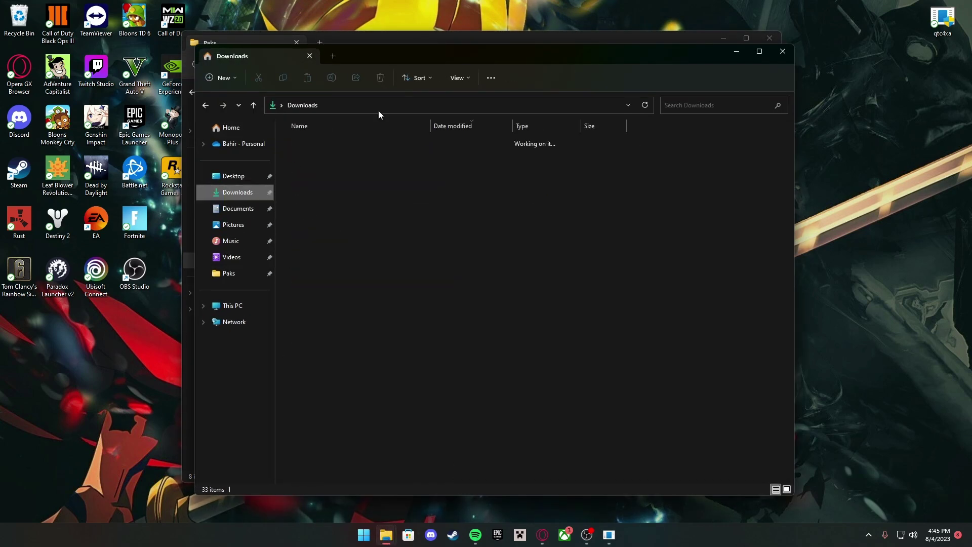
drag(419, 53, 1, 147)
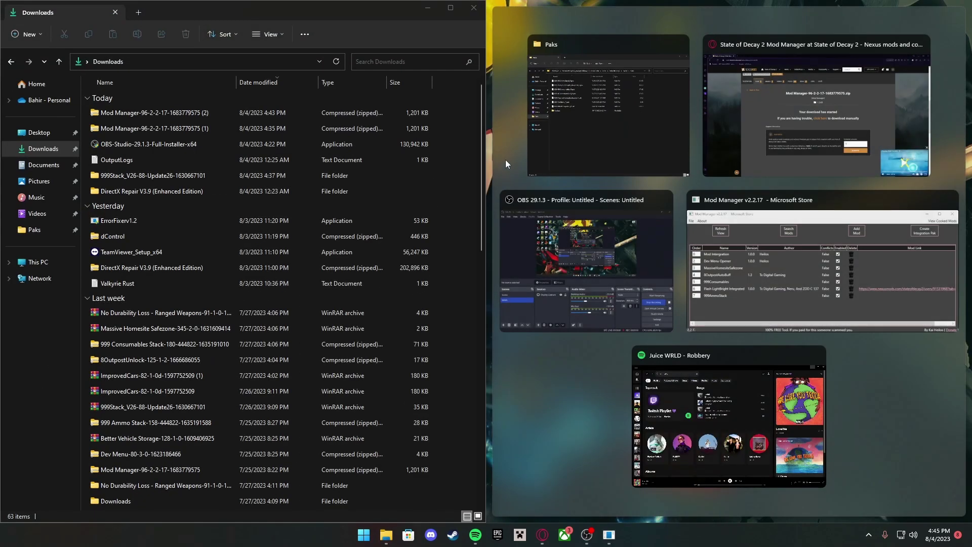
click(547, 152)
Step: Try to move the 999 Consumables Stack archive from Downloads into the Paks folder, and close both folder windows
scroll(238, 235, down, 4)
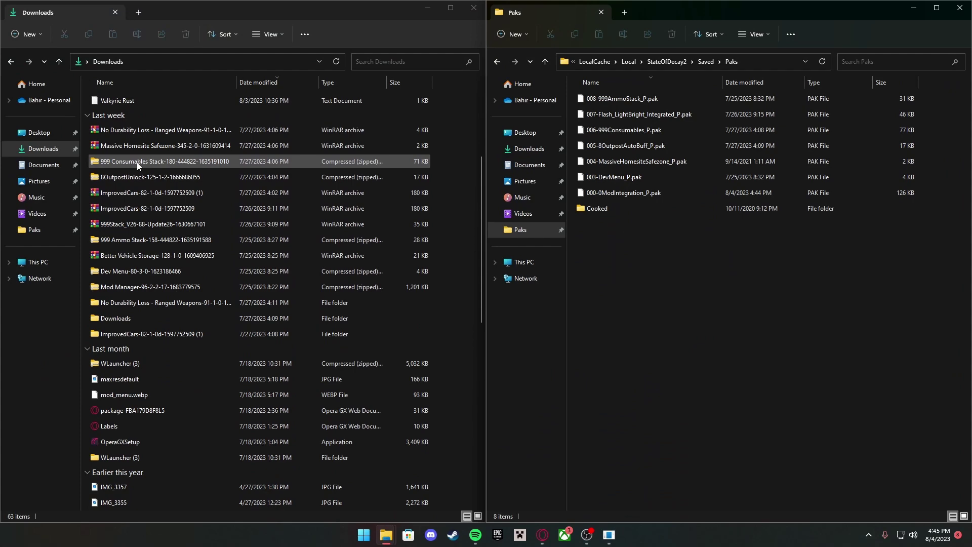
drag(137, 163, 663, 271)
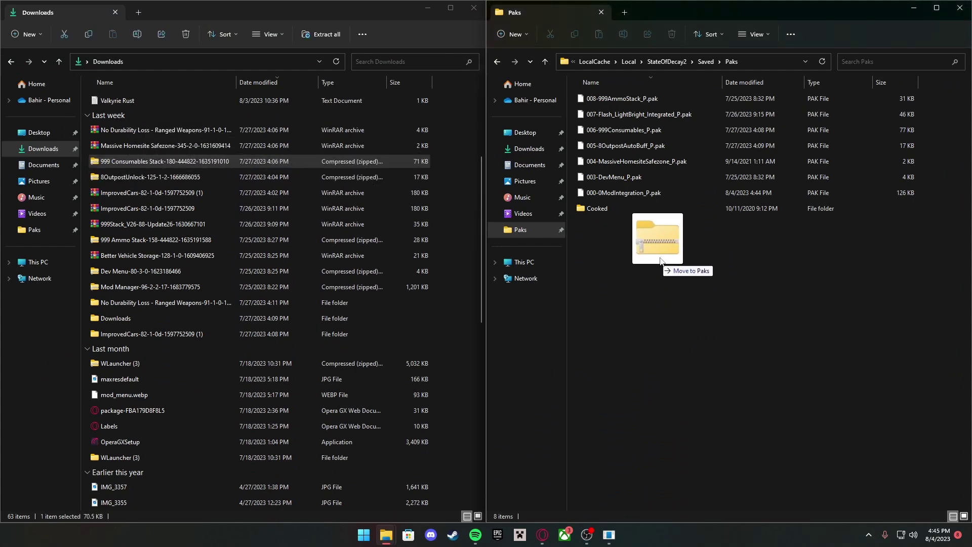
drag(671, 276, 256, 208)
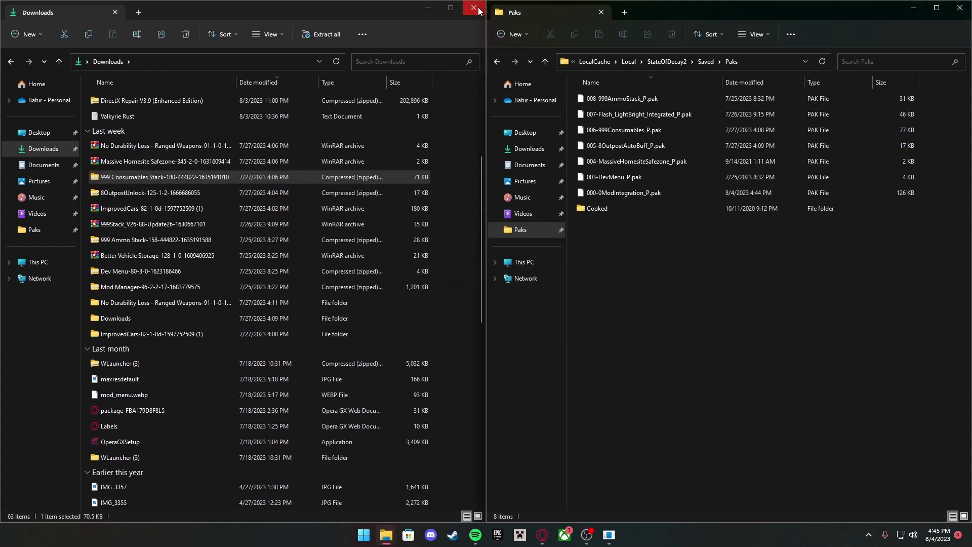
click(474, 8)
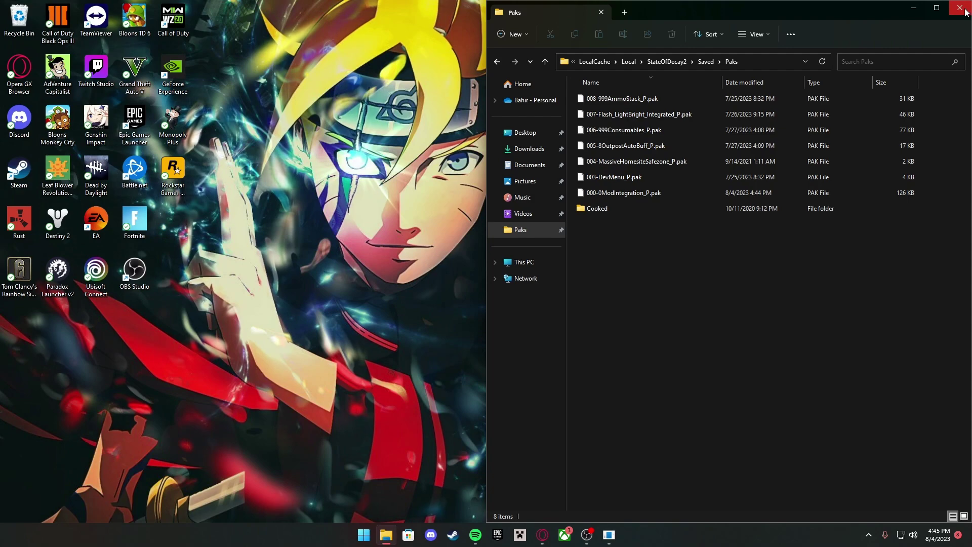
click(960, 8)
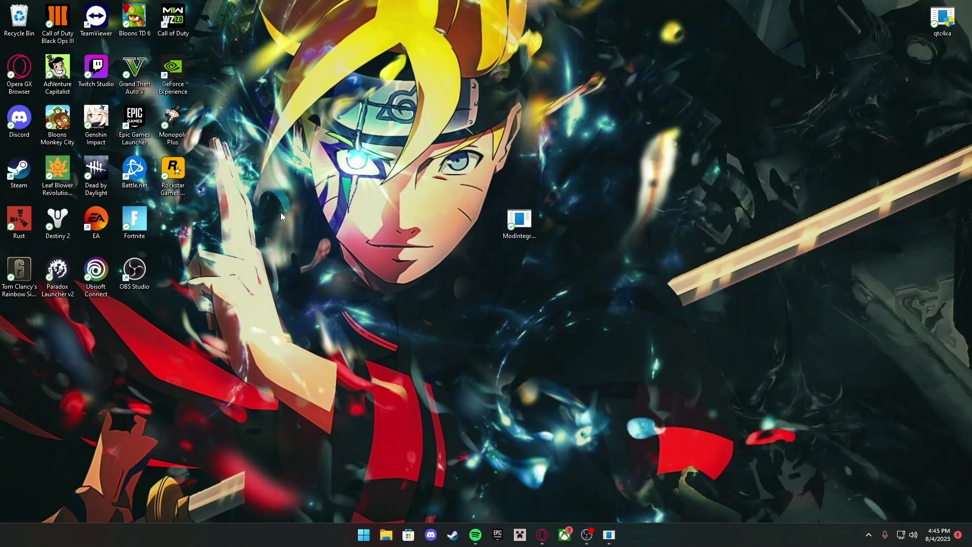
Step: Switch to the Opera GX browser, open the State of Decay 2 page on Nexus Mods, and list its all-time popular mods
click(541, 535)
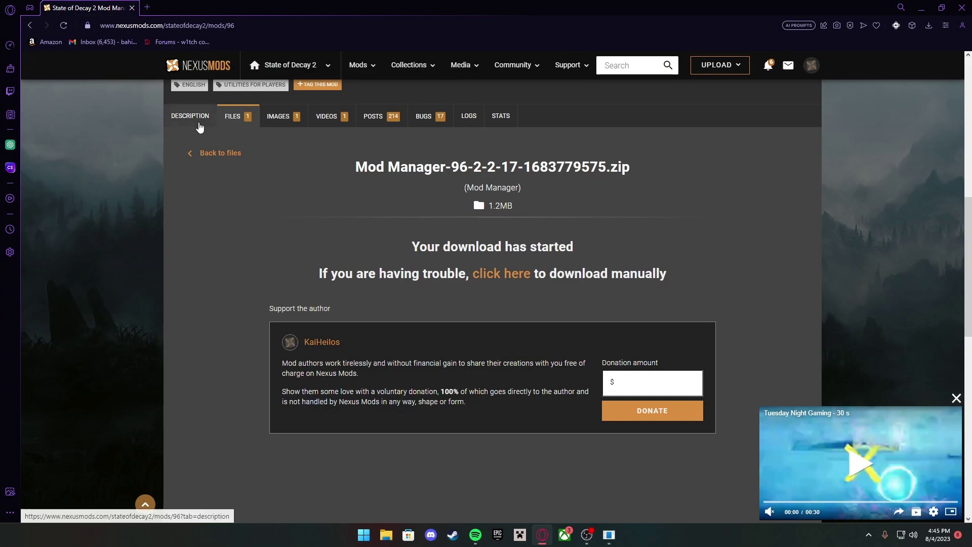
scroll(261, 180, up, 3)
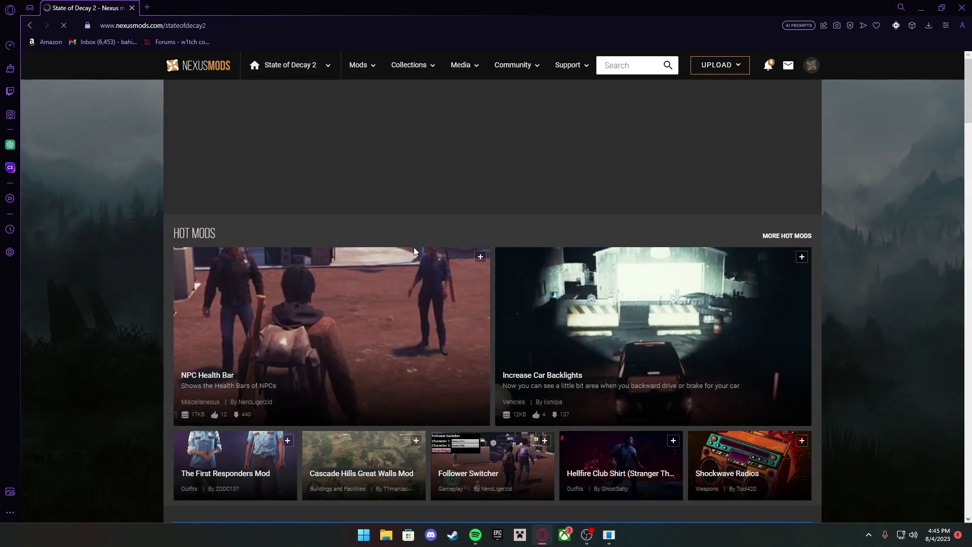
scroll(414, 247, down, 10)
click(455, 181)
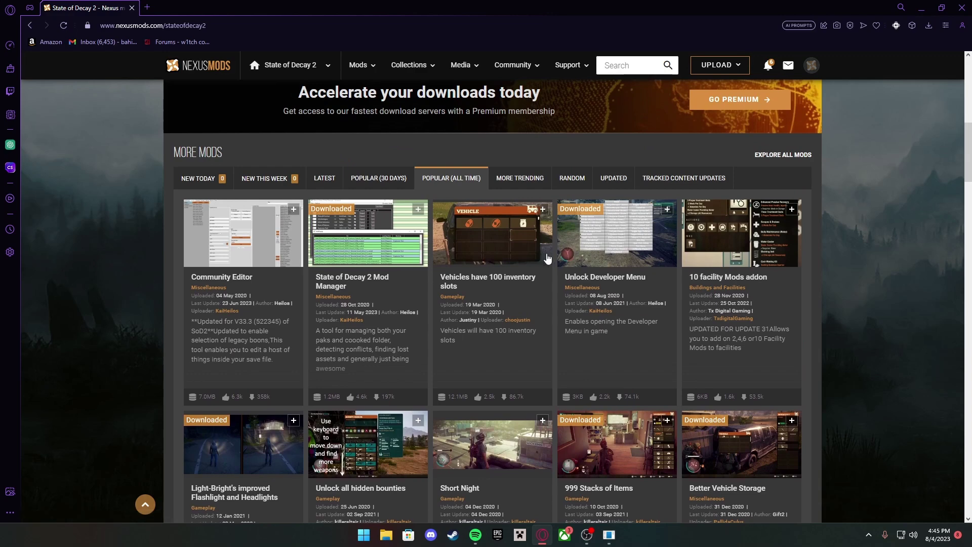
Step: Browse the popular mods, open the 999 Stacks of Items page, and view its downloadable files
scroll(617, 246, down, 2)
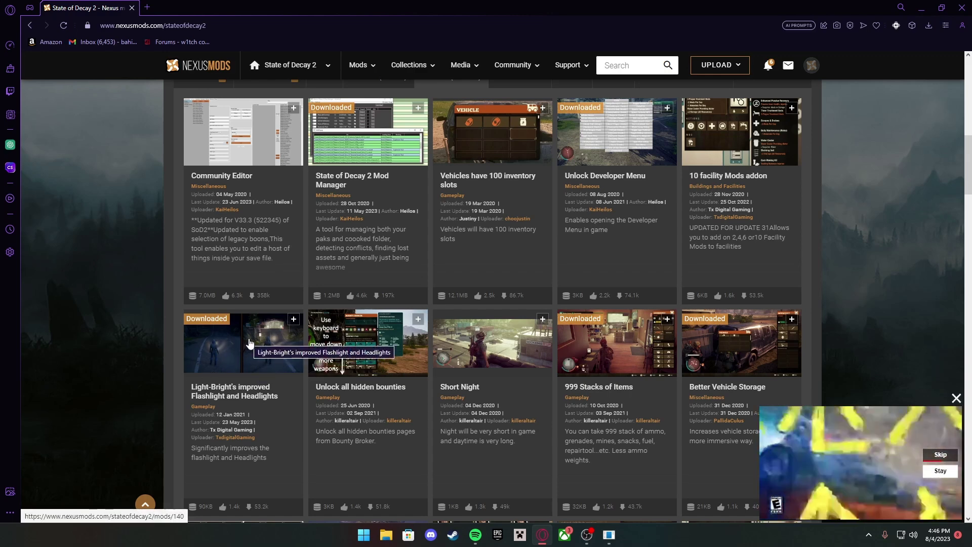
scroll(622, 184, down, 3)
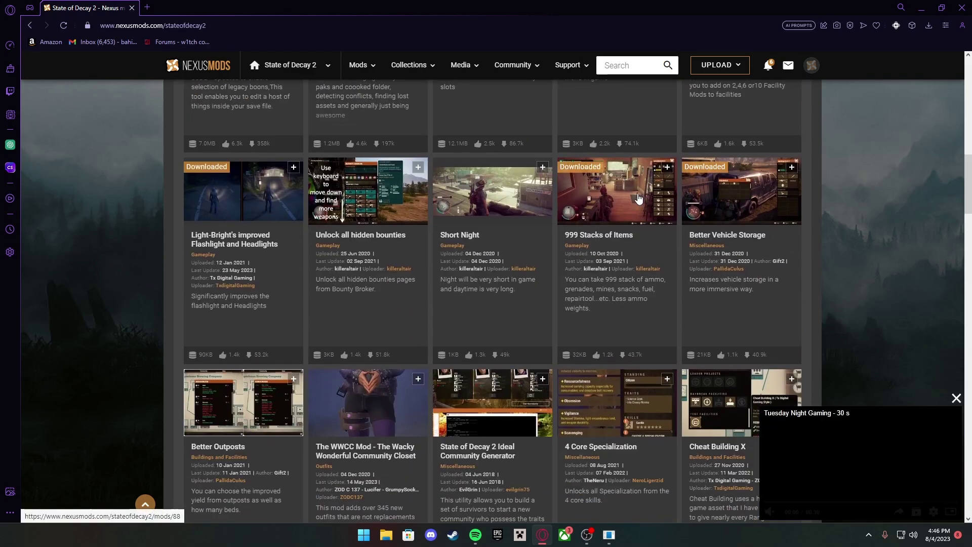
scroll(462, 295, down, 4)
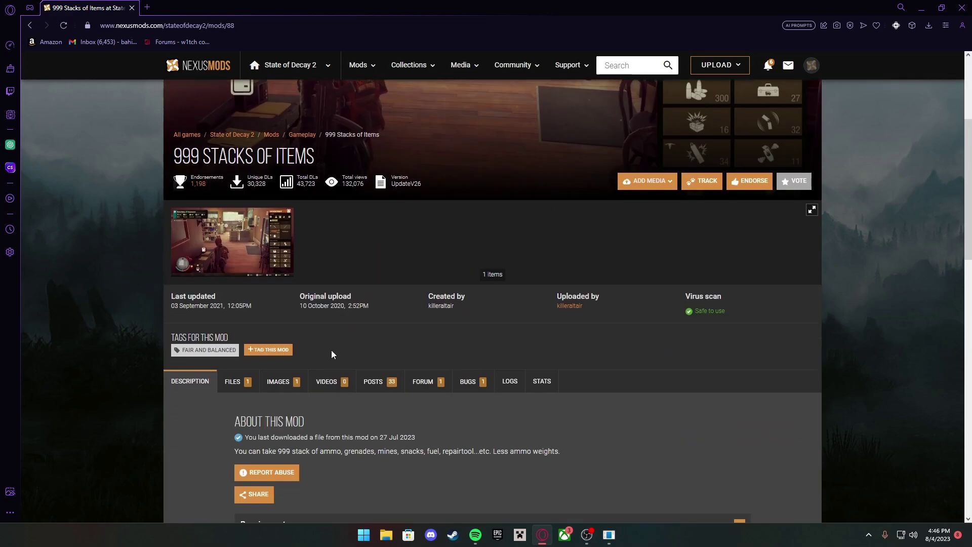
scroll(232, 389, down, 2)
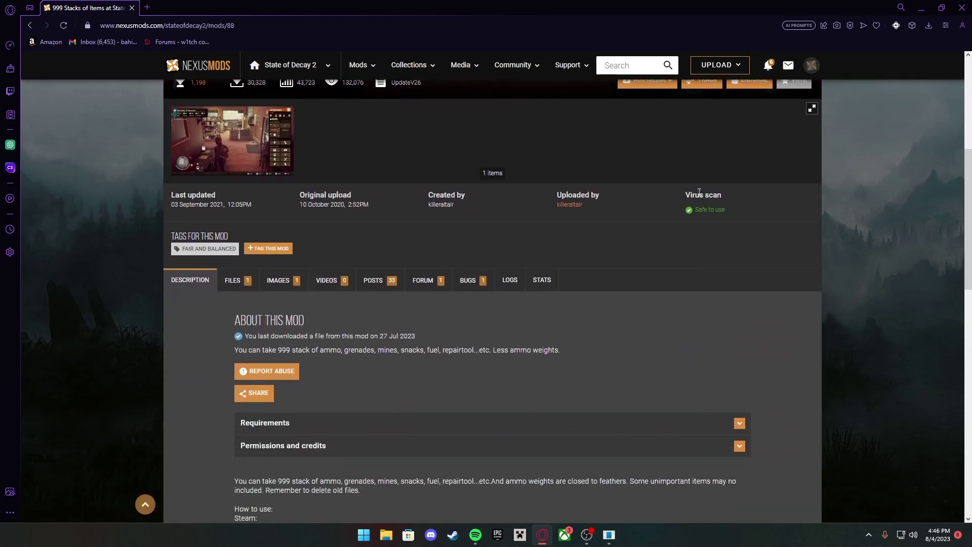
click(234, 281)
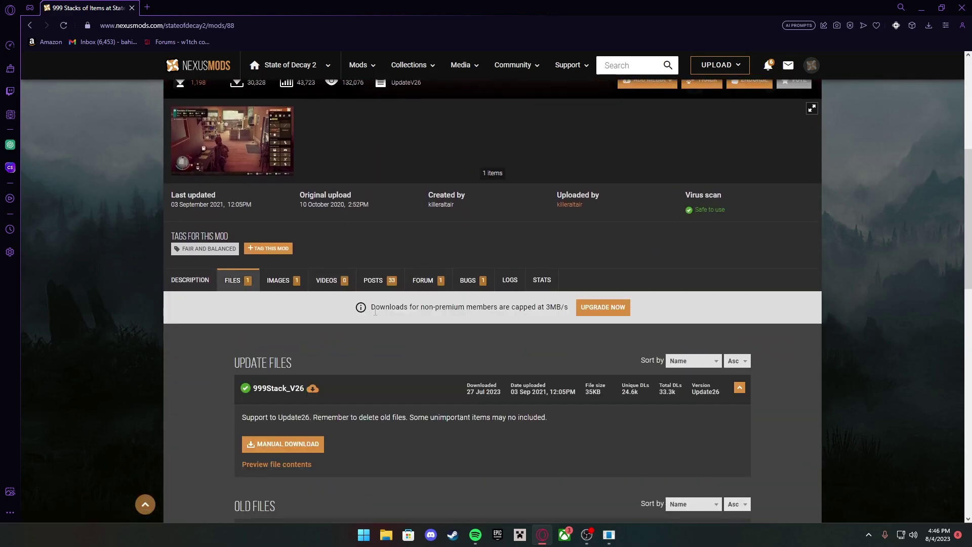
scroll(324, 368, down, 2)
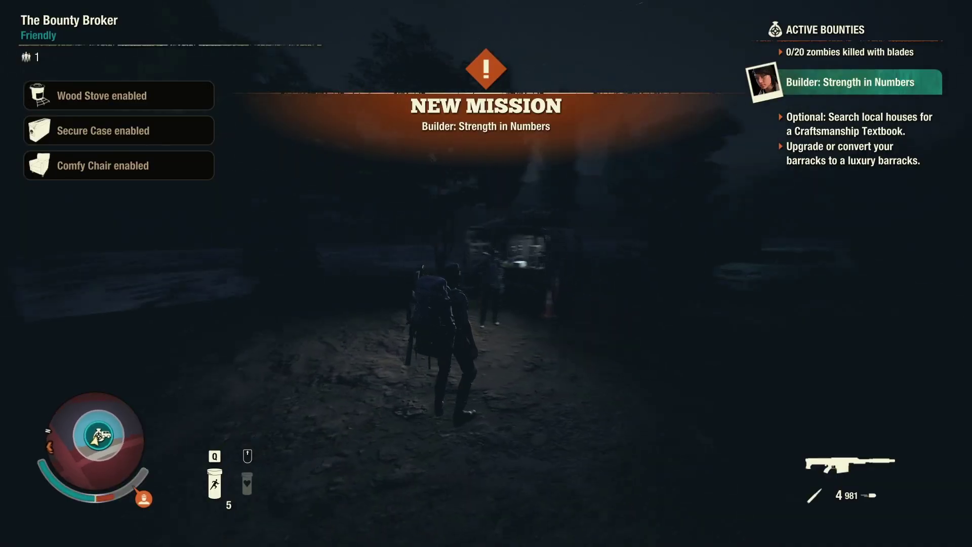
Step: Switch to State of Decay 2, view the Meagher Valley map at different zoom levels, and return to the game
key(w)
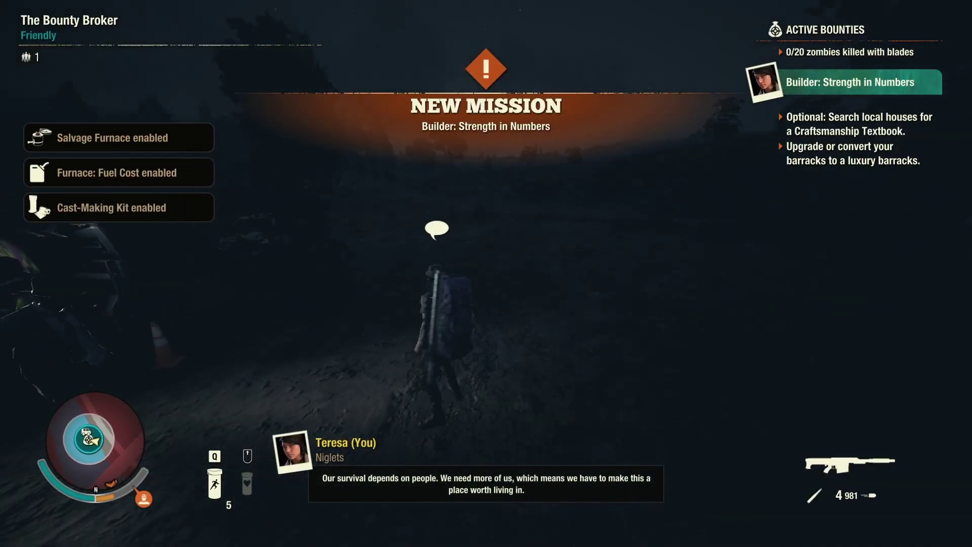
key(m)
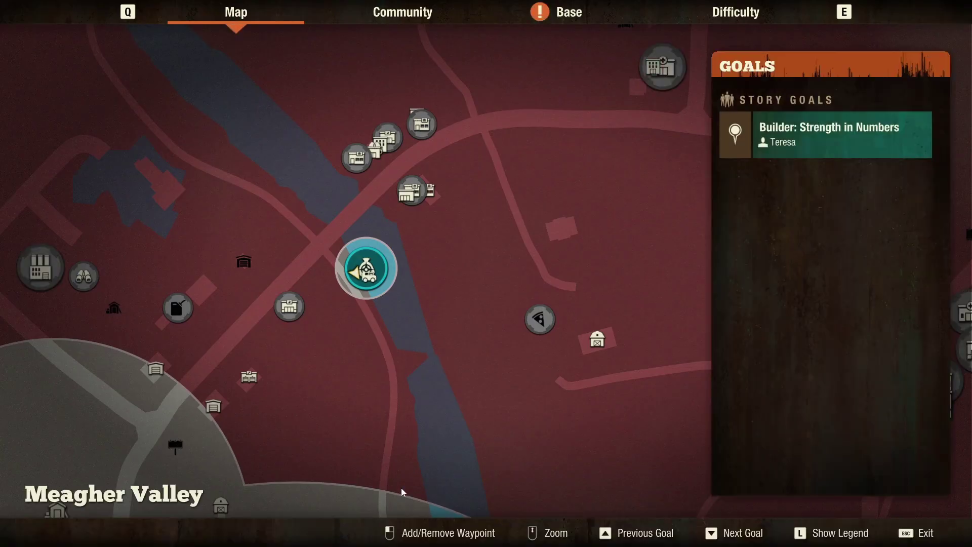
scroll(387, 341, down, 3)
scroll(388, 284, up, 2)
key(Escape)
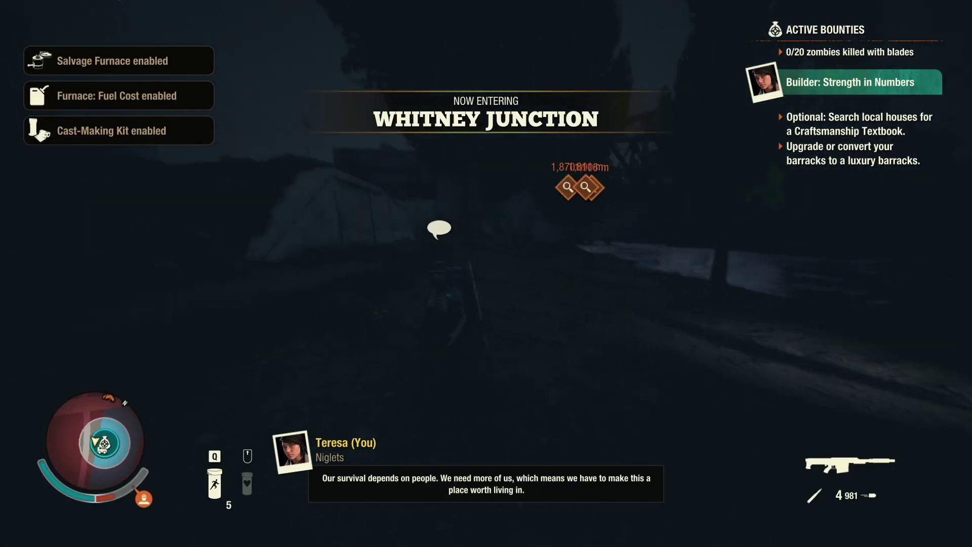
Step: Run through the dark area around the Bounty Broker to the parked Brogan Sport and get into it
key(w)
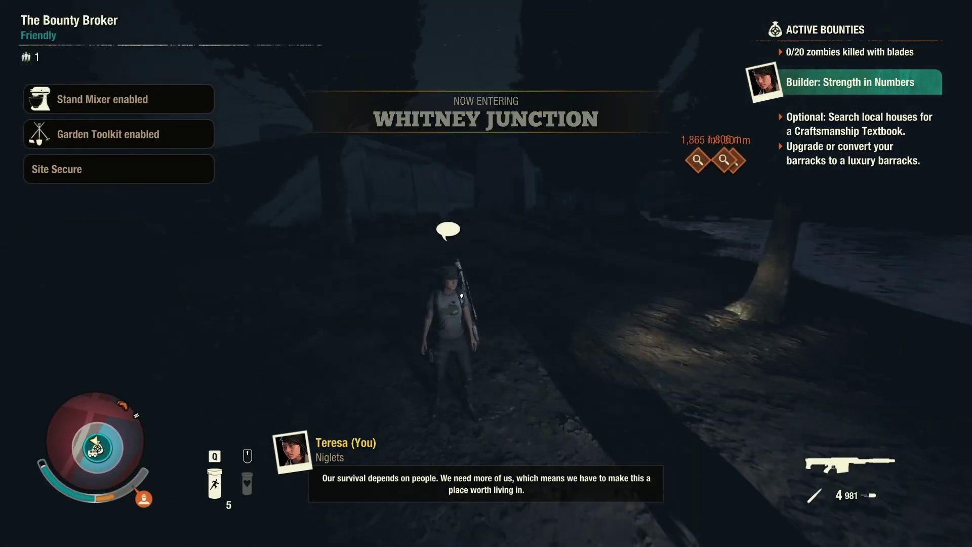
key(shift+w)
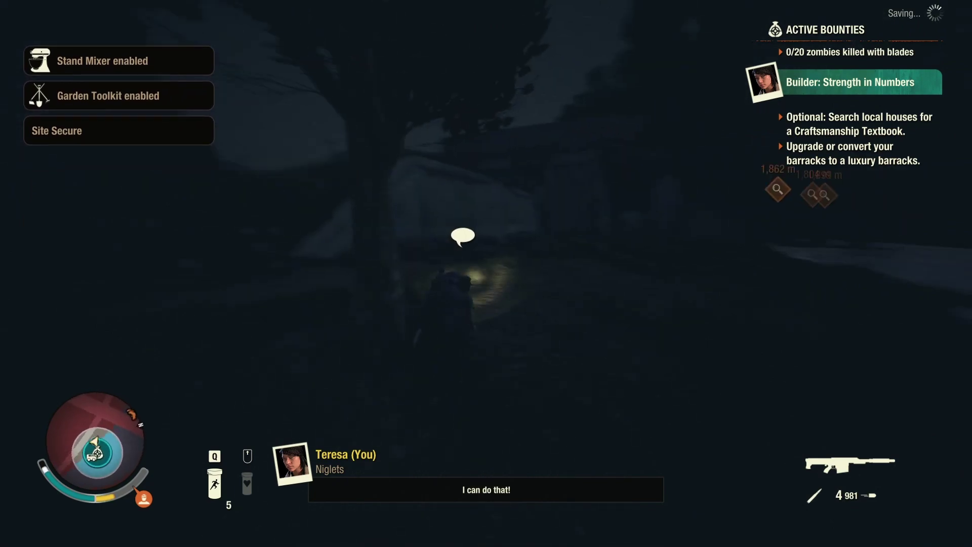
key(w)
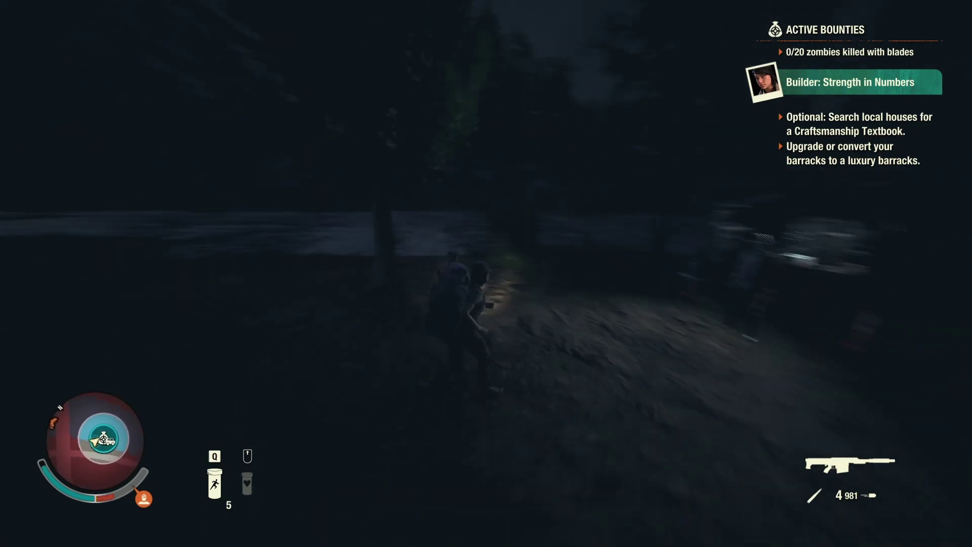
key(w)
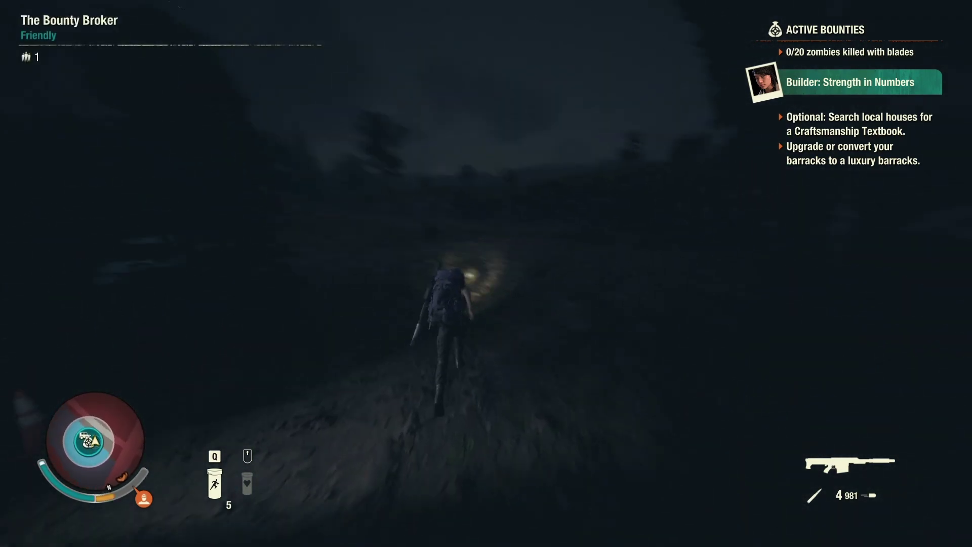
key(w)
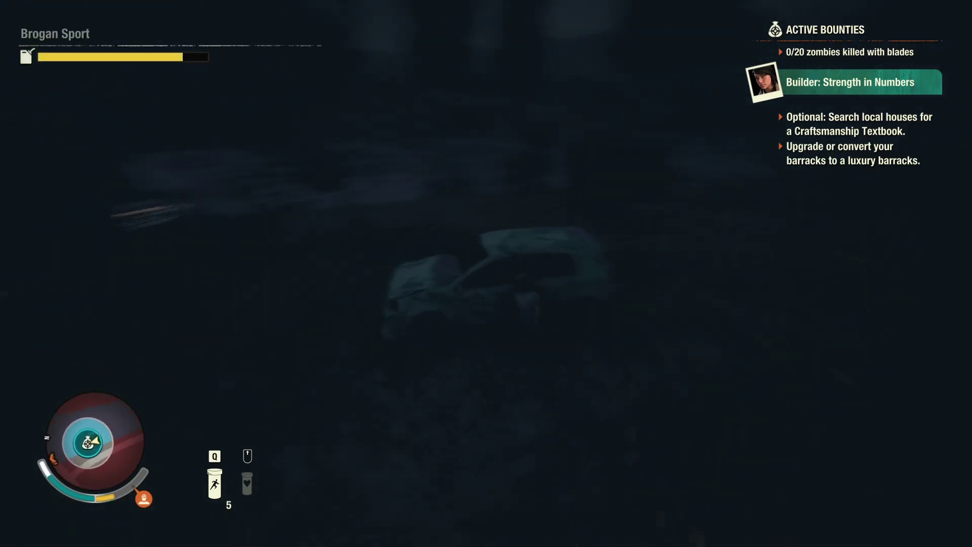
key(w)
key(e)
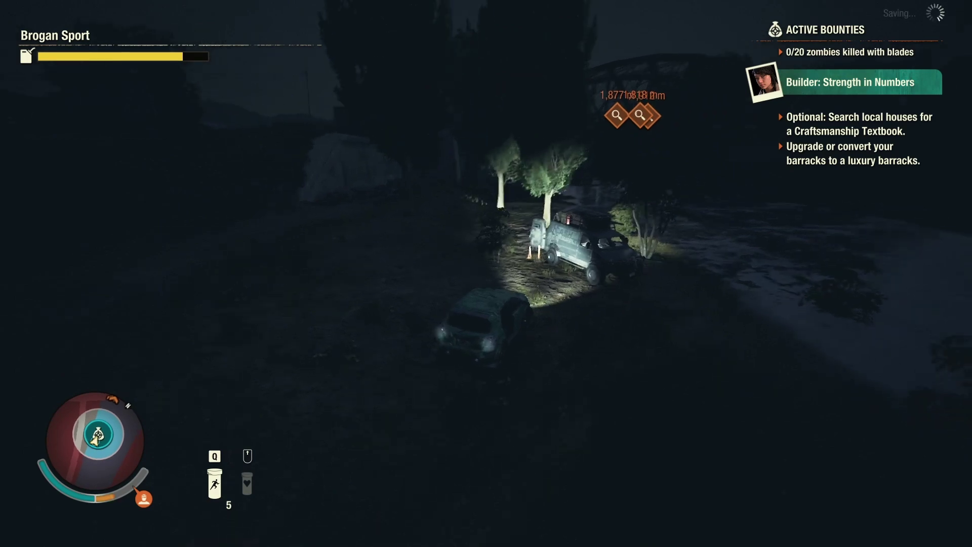
Step: Drive the Brogan Sport around near the Bounty Broker with its headlights on, get out, and run onward
key(w)
key(a)
key(a)
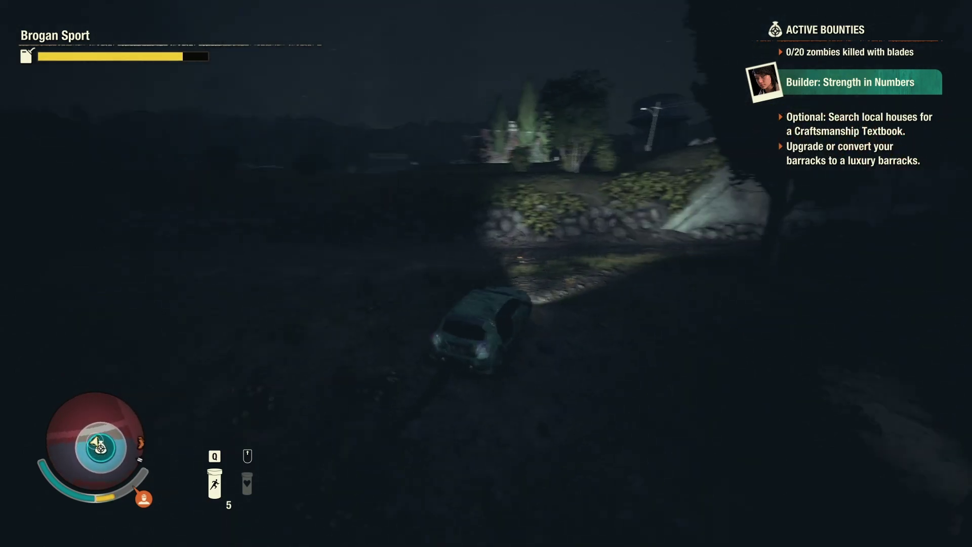
key(s)
key(w)
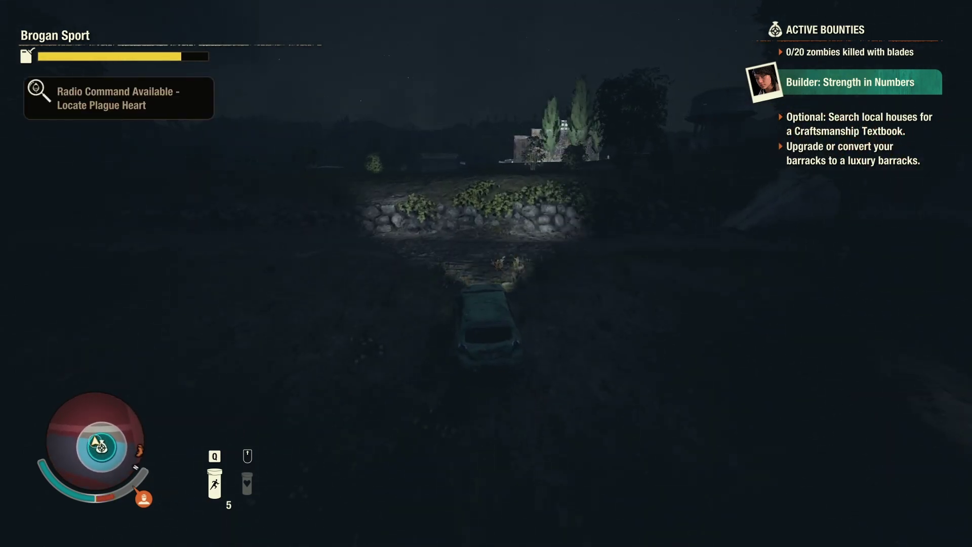
key(d)
key(a)
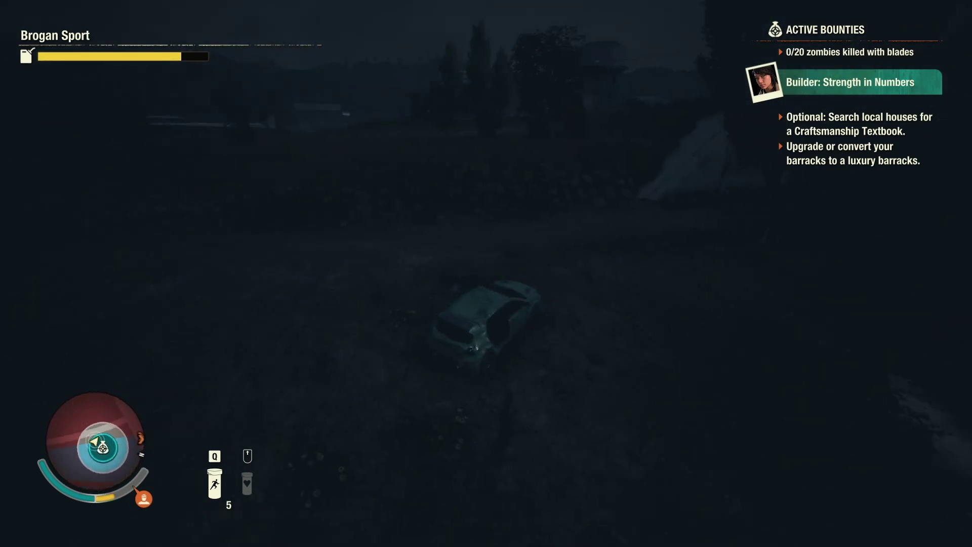
key(e)
key(shift+w)
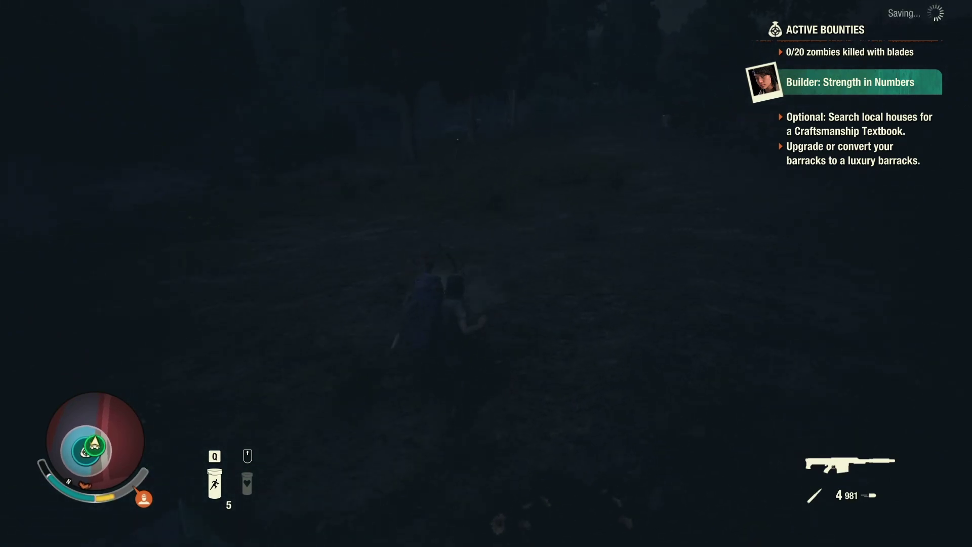
Step: Open the in-game developer menu, look through the RangedWeapon Cheats weapon list, and return to the main cheat list
key(F1)
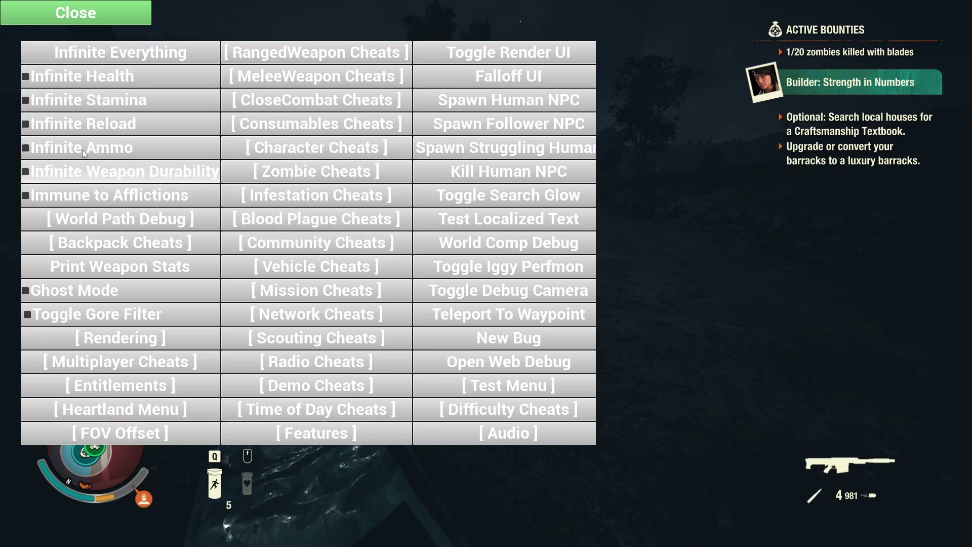
click(316, 52)
scroll(382, 214, right, 5)
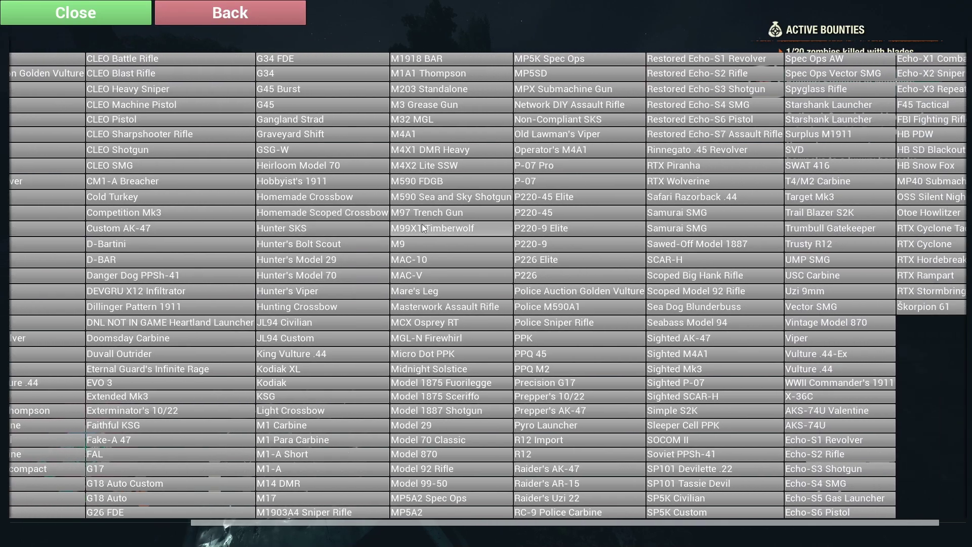
click(230, 13)
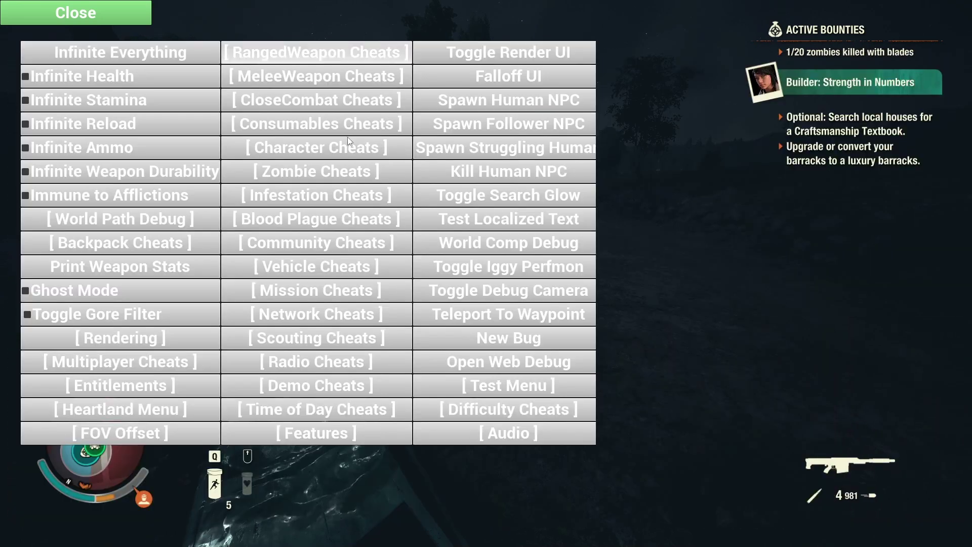
Step: Add Box Mines through the Consumables Cheats, close the developer menu, and check them in the character's inventory
click(272, 124)
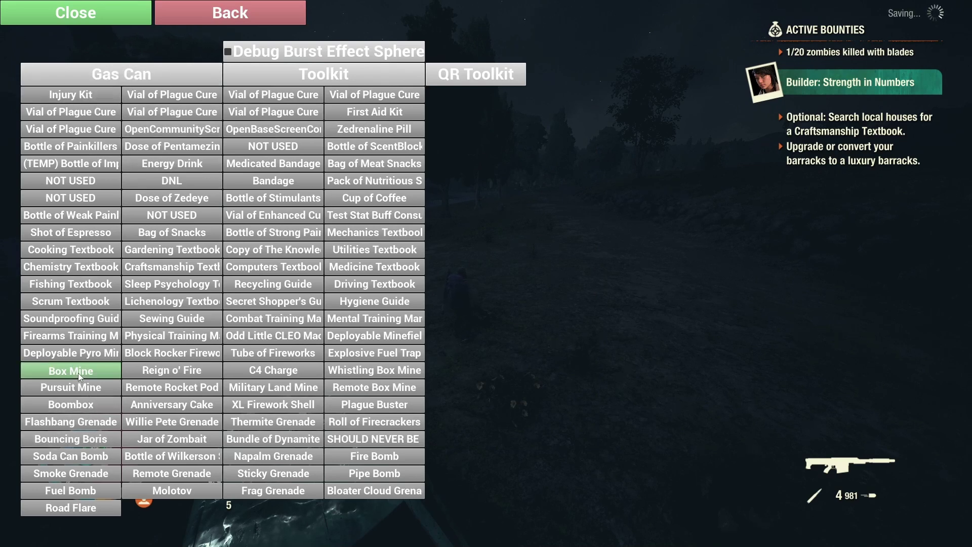
click(46, 5)
key(Tab)
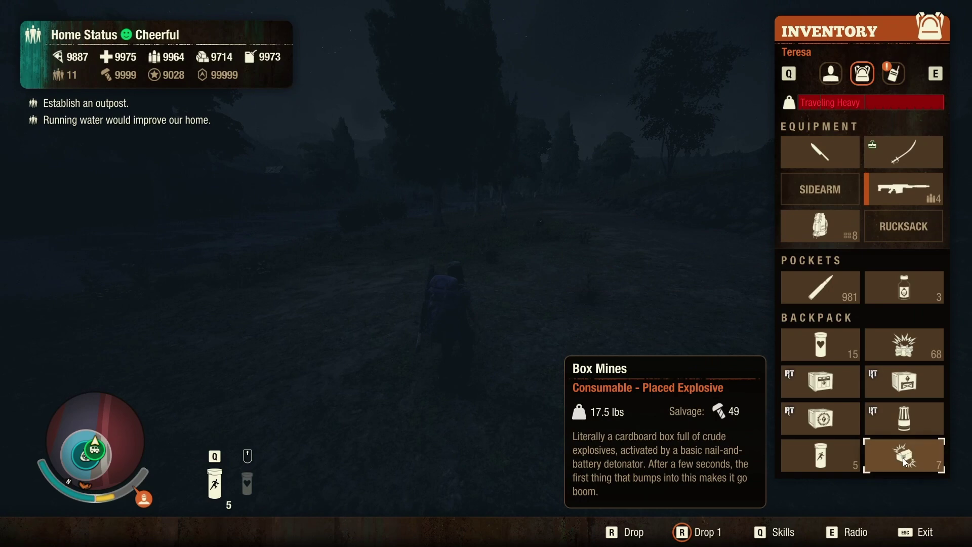
Step: Close the inventory, reopen the developer menu to look through the Zombie Cheats list, and close the menu
key(Tab)
key(w)
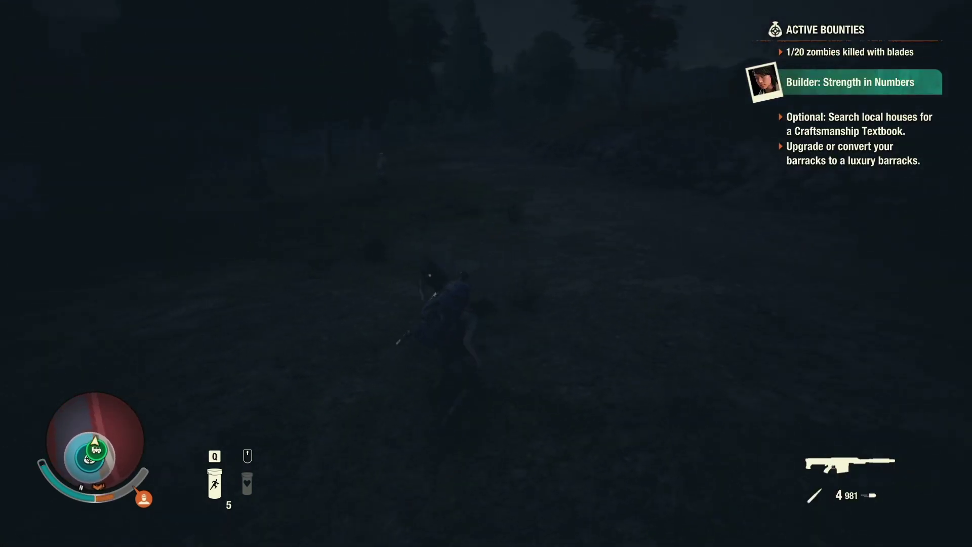
key(F3)
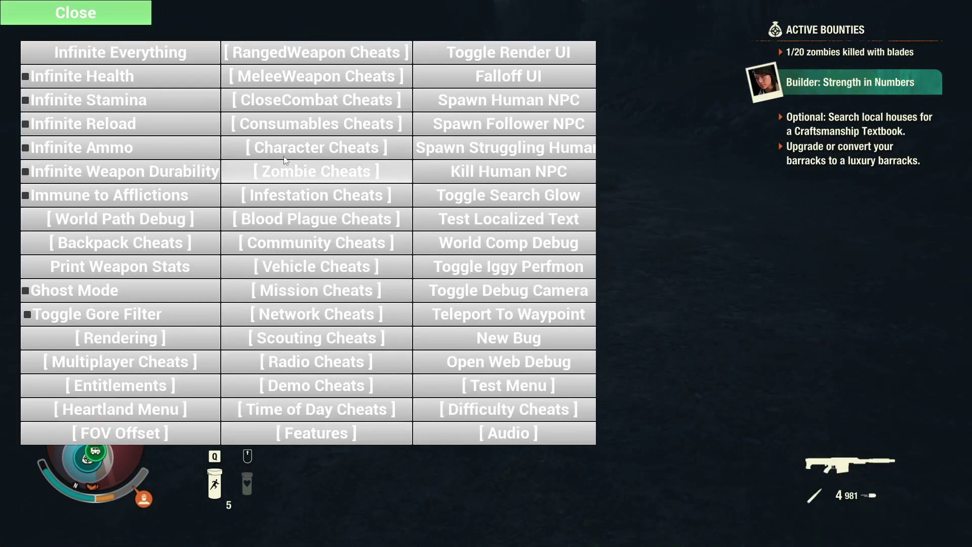
click(289, 169)
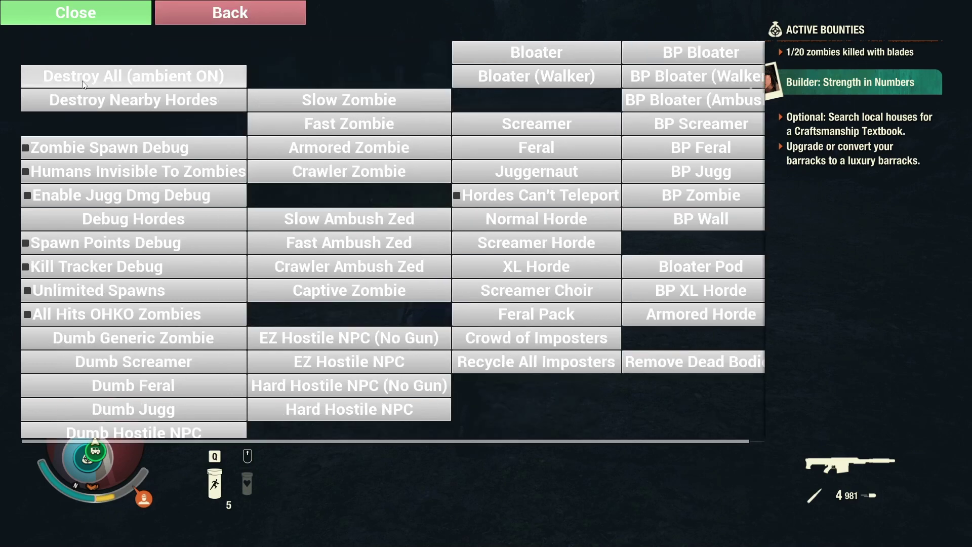
click(81, 14)
Step: Add 100 Parts three times through the Community Cheats and close the developer menu
key(w)
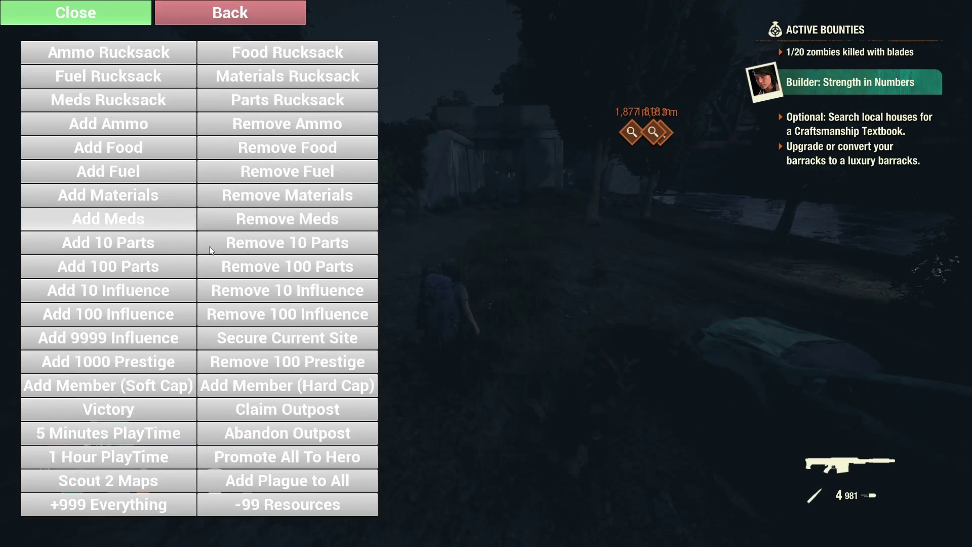
click(129, 267)
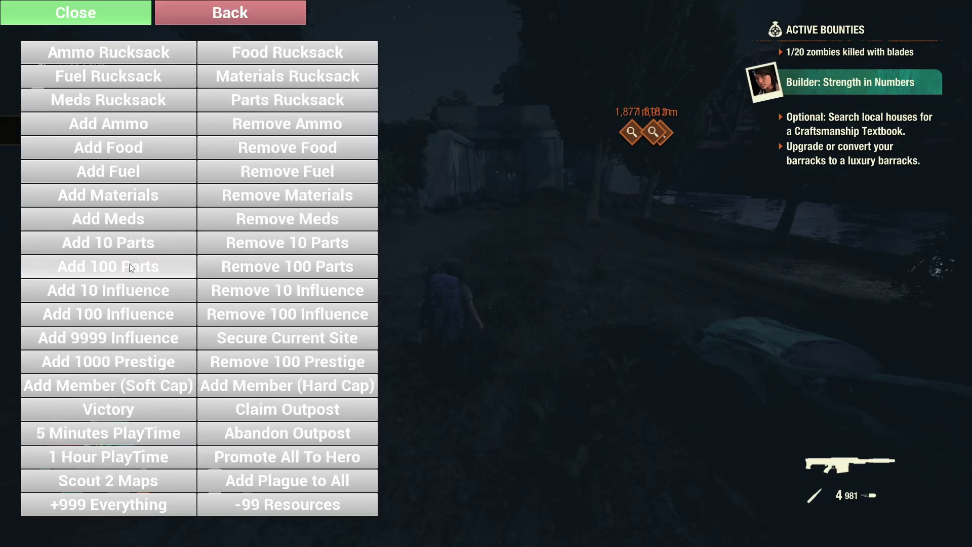
click(75, 13)
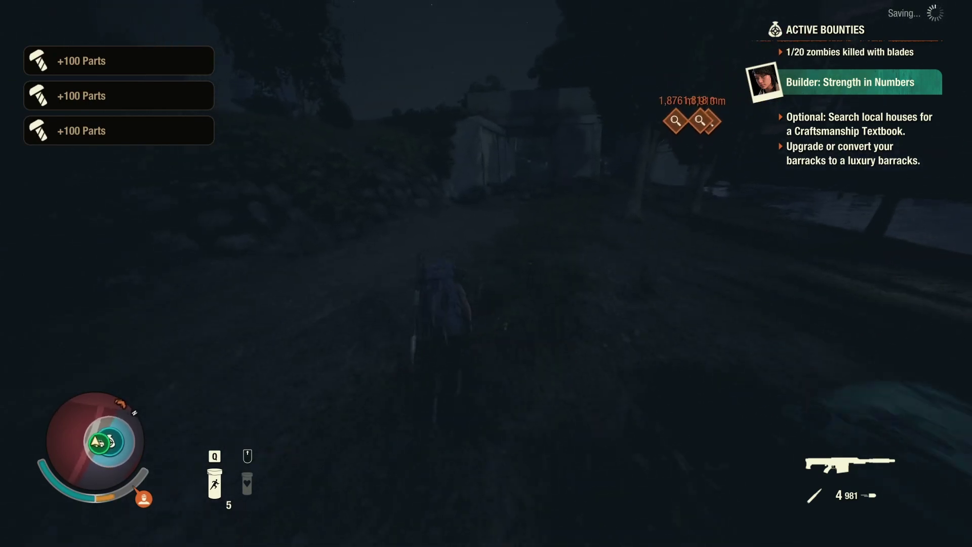
Step: Open the developer menu, look through the Mission Cheats list, and close the menu
key(F1)
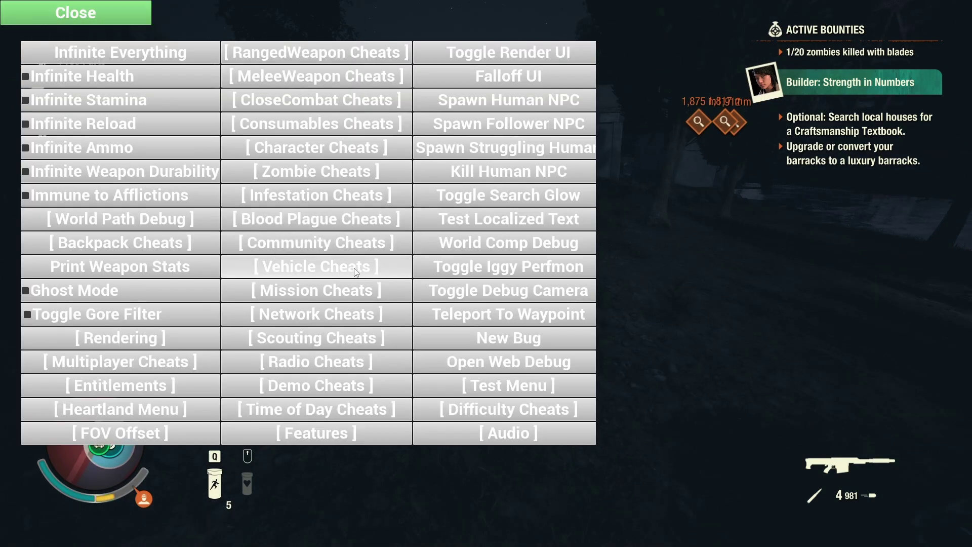
click(349, 292)
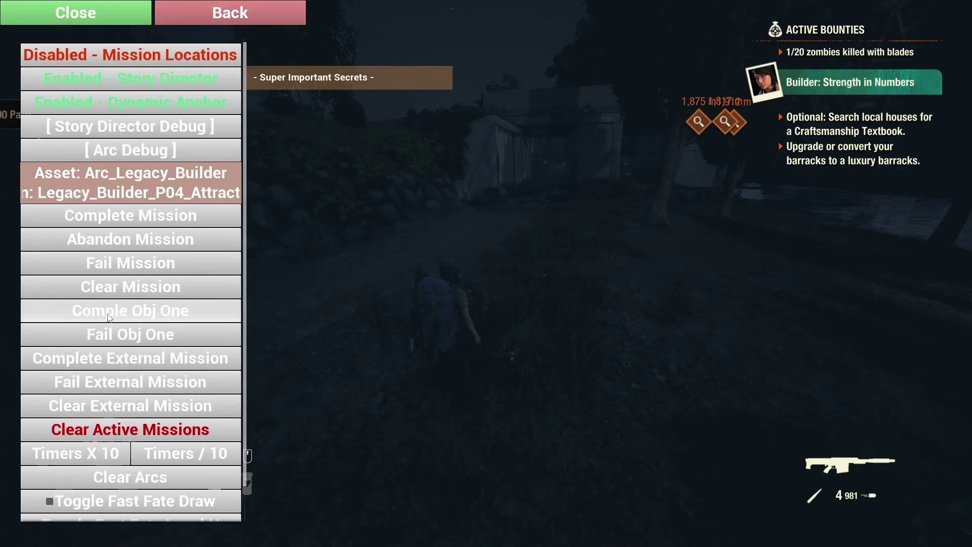
click(126, 14)
Step: Remove the character's fatigue, injury, and plague through the Character Cheats and close the developer menu
key(F1)
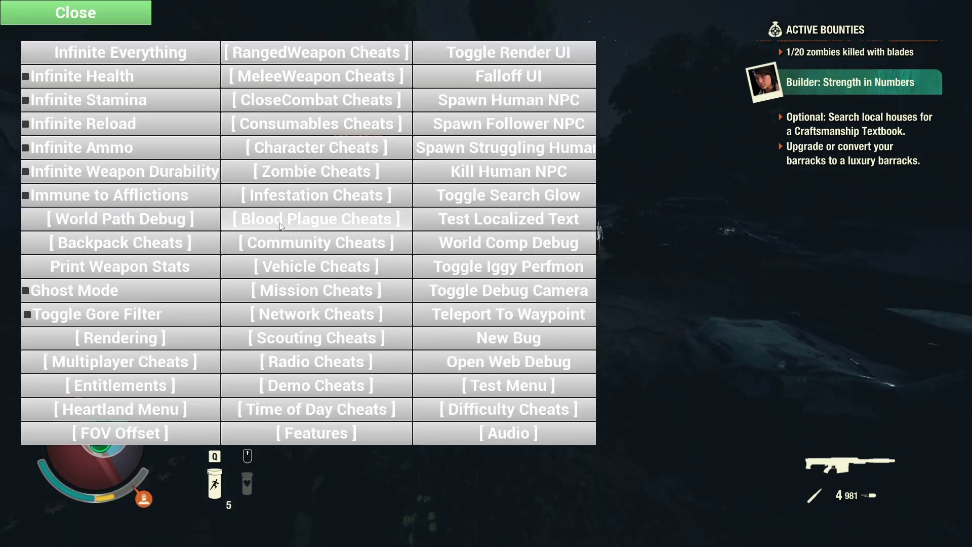
click(292, 153)
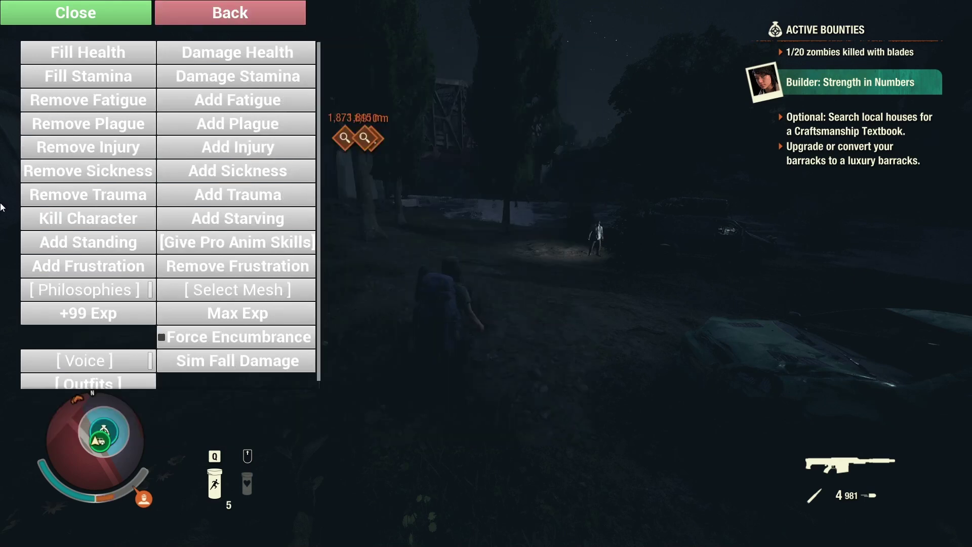
click(108, 98)
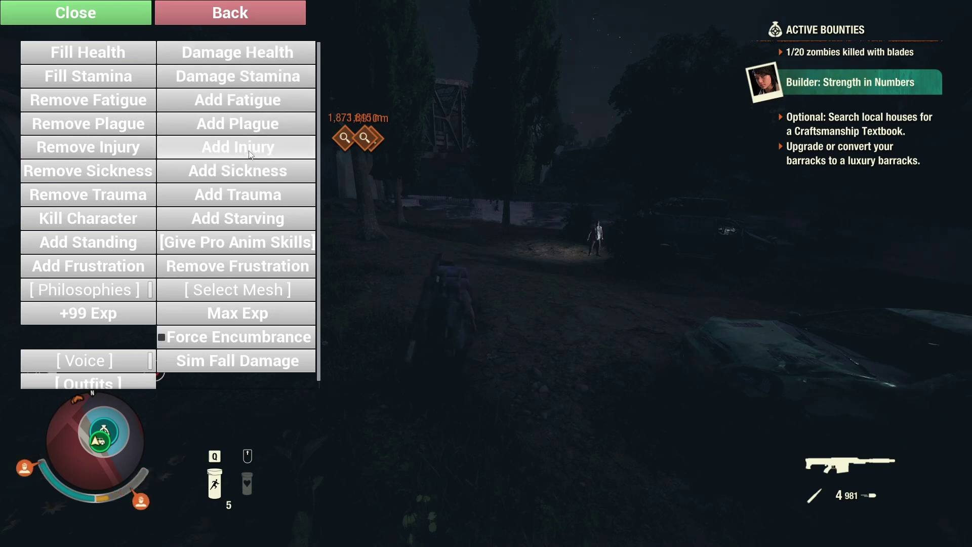
click(110, 141)
click(111, 141)
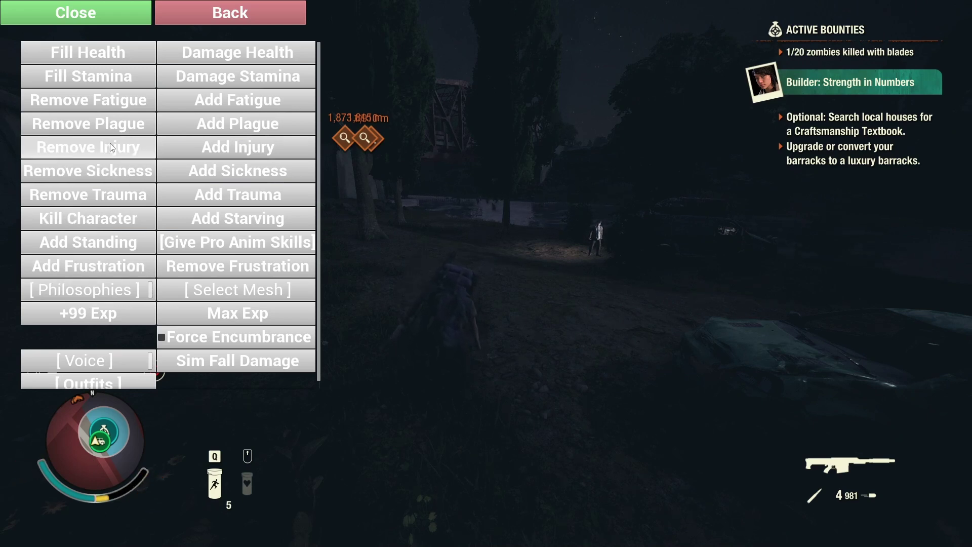
click(111, 125)
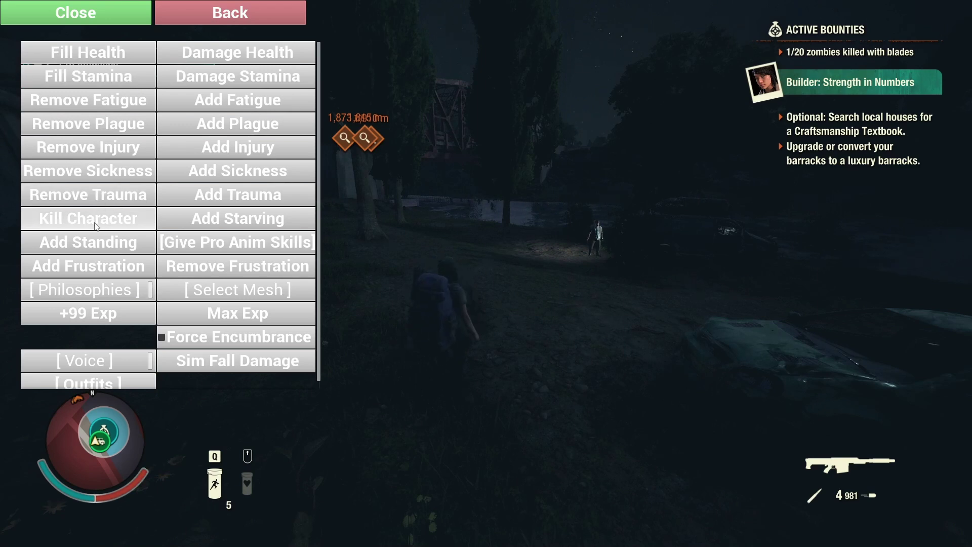
click(102, 13)
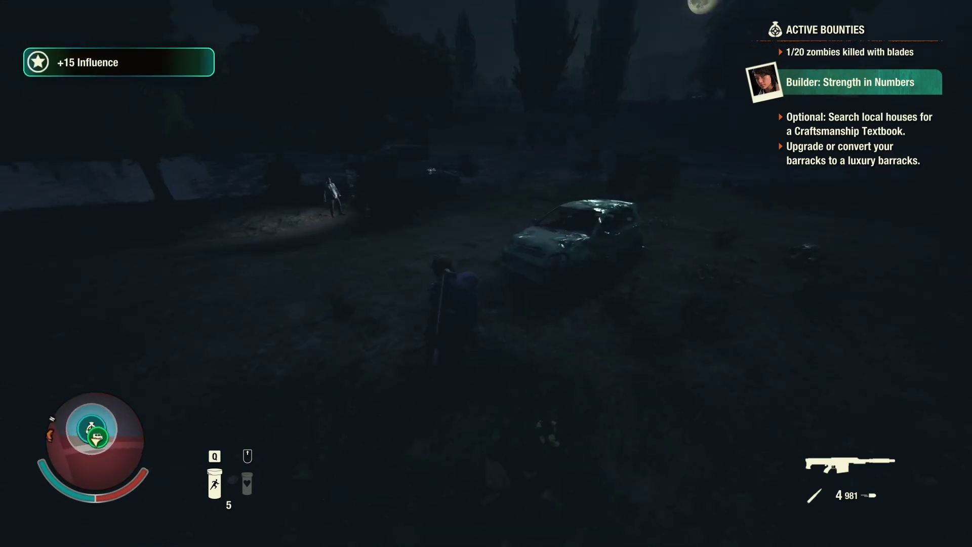
Step: Switch the quick item to Box Mines and place two of them on the ground near the Bounty Broker
key(w)
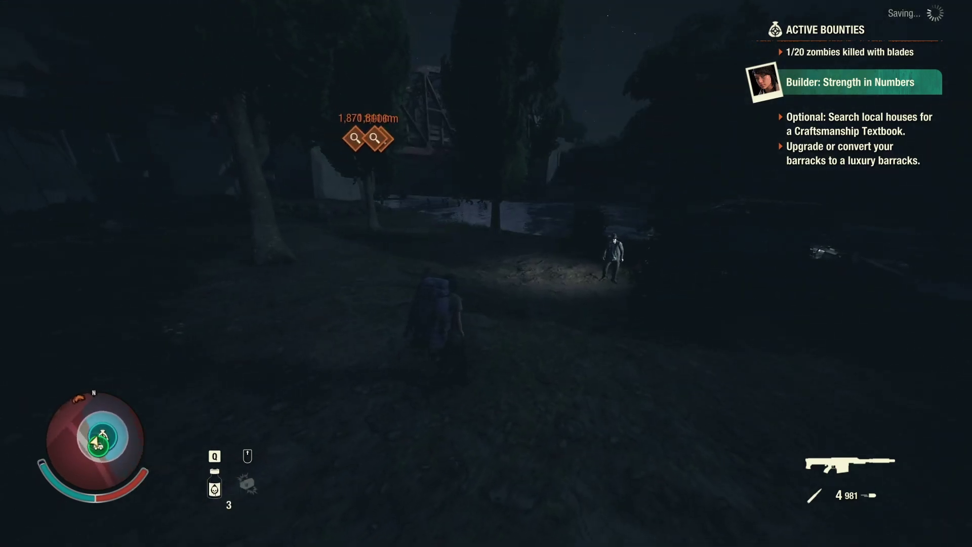
key(w)
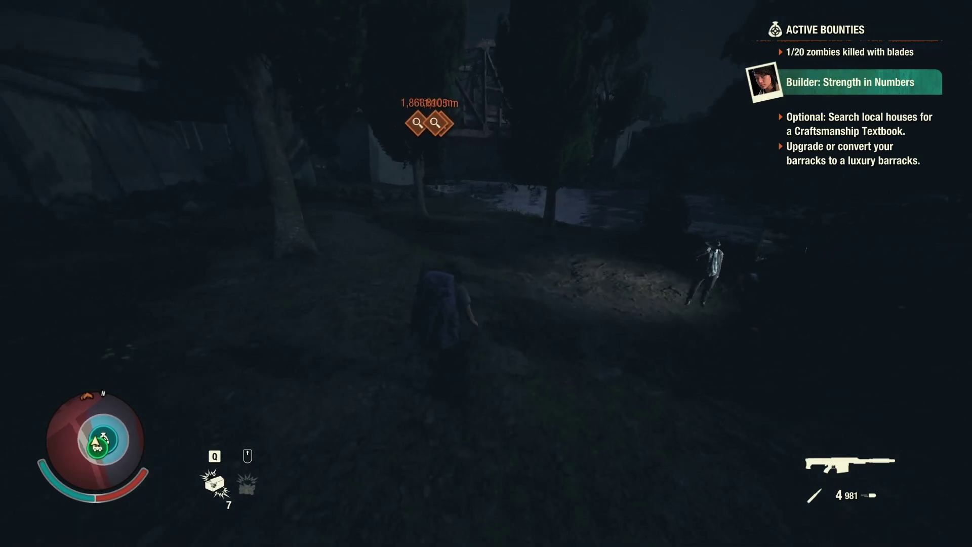
key(q)
key(w)
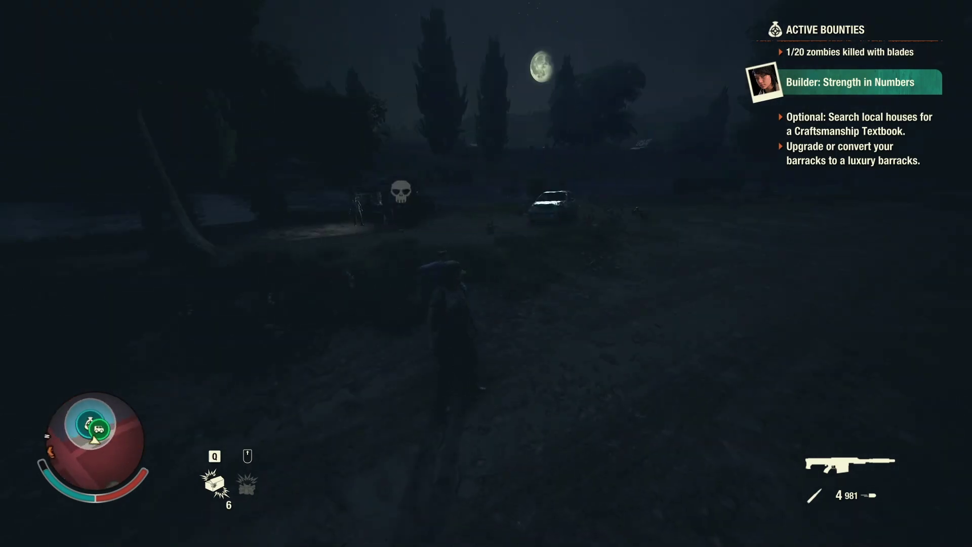
key(w)
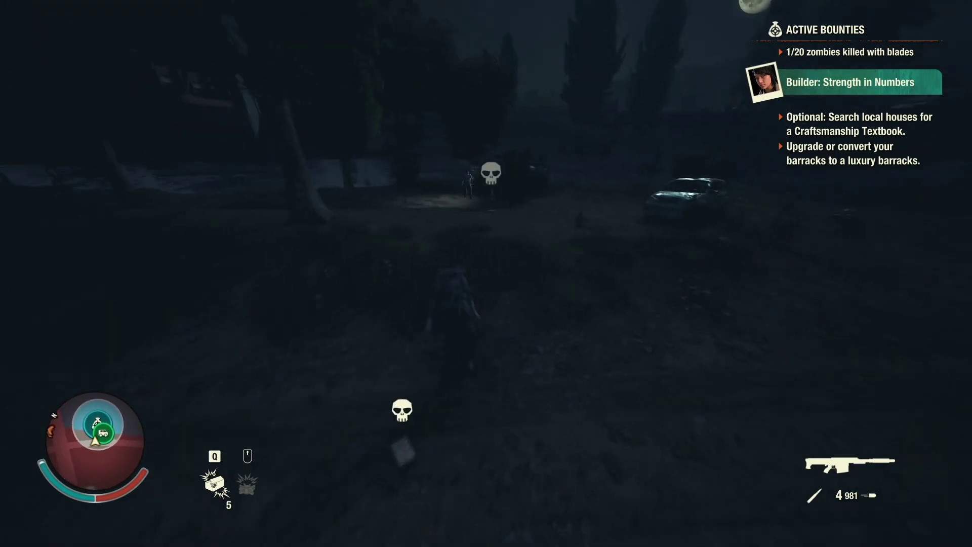
right_click(486, 273)
Step: Check the Deployable Minefields in the inventory, switch the quick item to them, and place two
key(Tab)
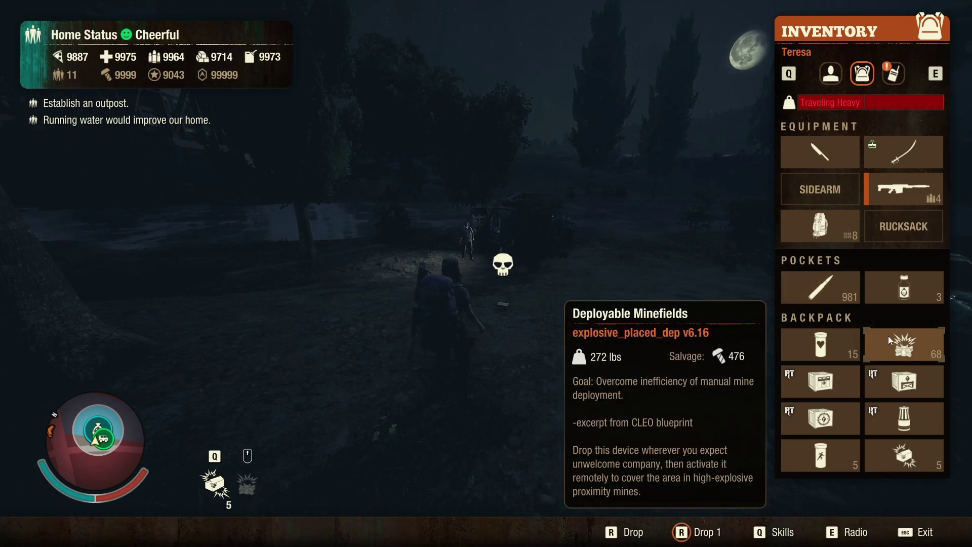
key(Escape)
scroll(486, 273, up, 1)
key(w)
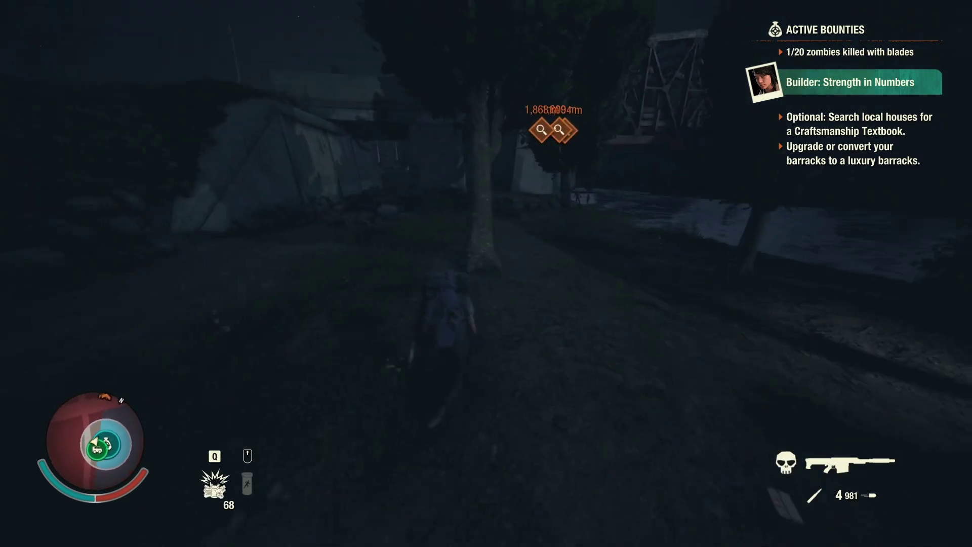
key(q)
key(q)
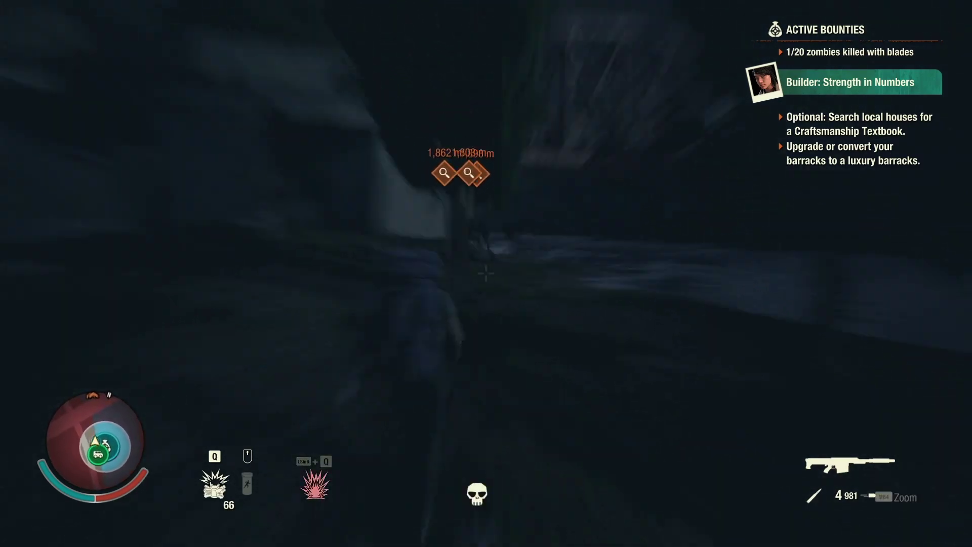
Step: Fire one rifle shot toward the river, place three more Deployable Minefields, and activate them remotely
right_click(486, 274)
click(486, 273)
key(q)
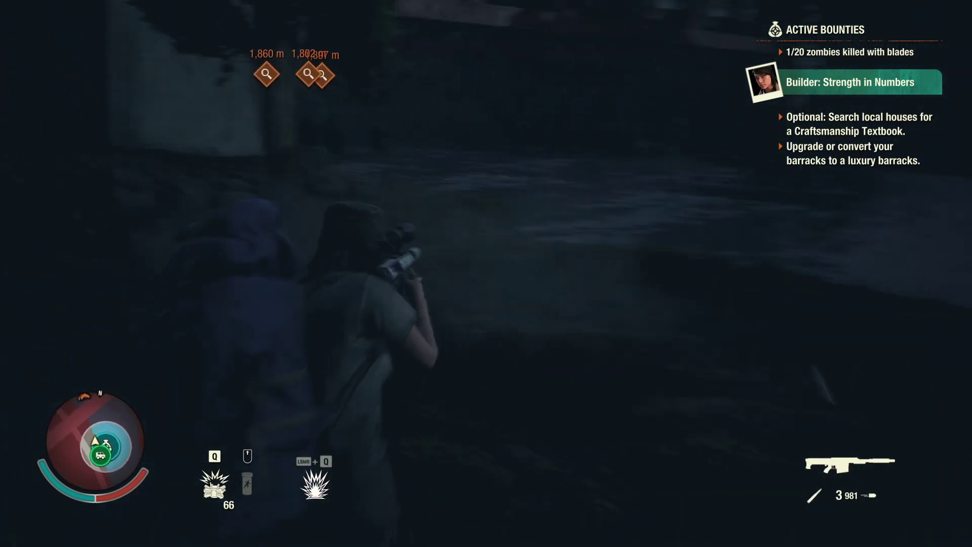
key(q)
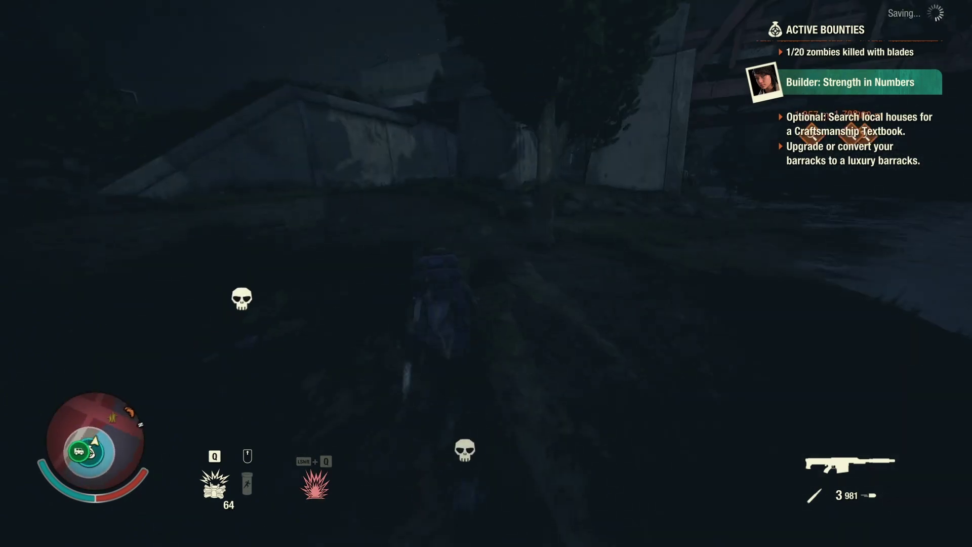
key(q)
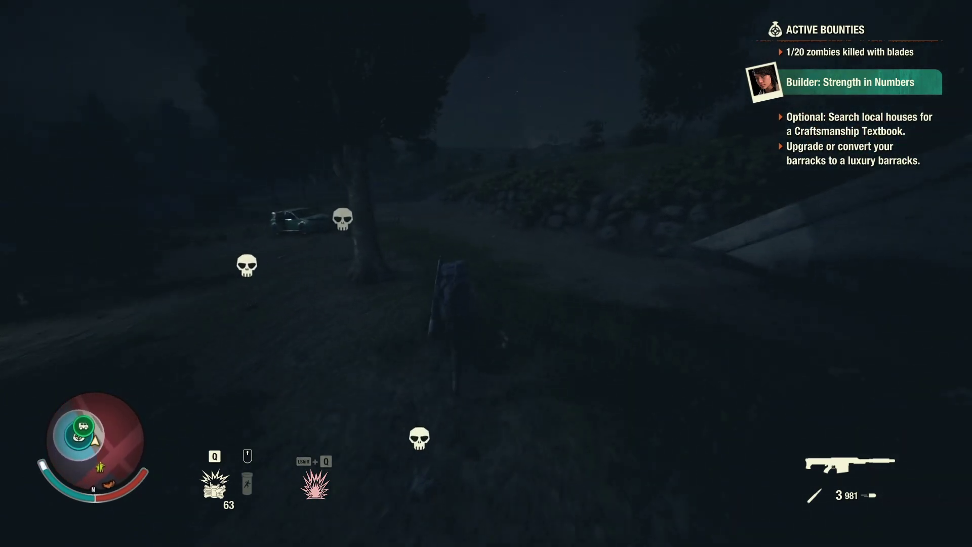
key(shift+q)
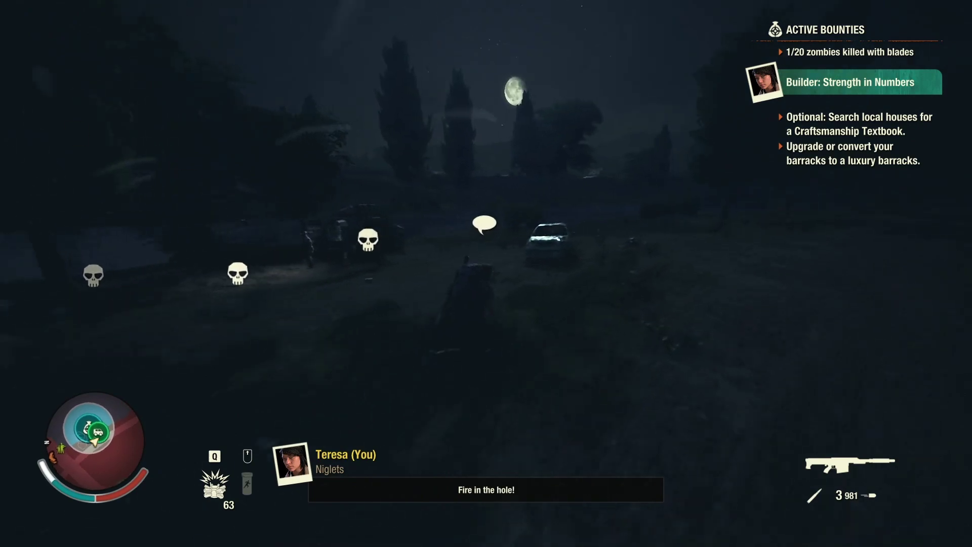
Step: Aim the rifle at the zombies by the river, check the inventory, and fire one shot at them
right_click(486, 273)
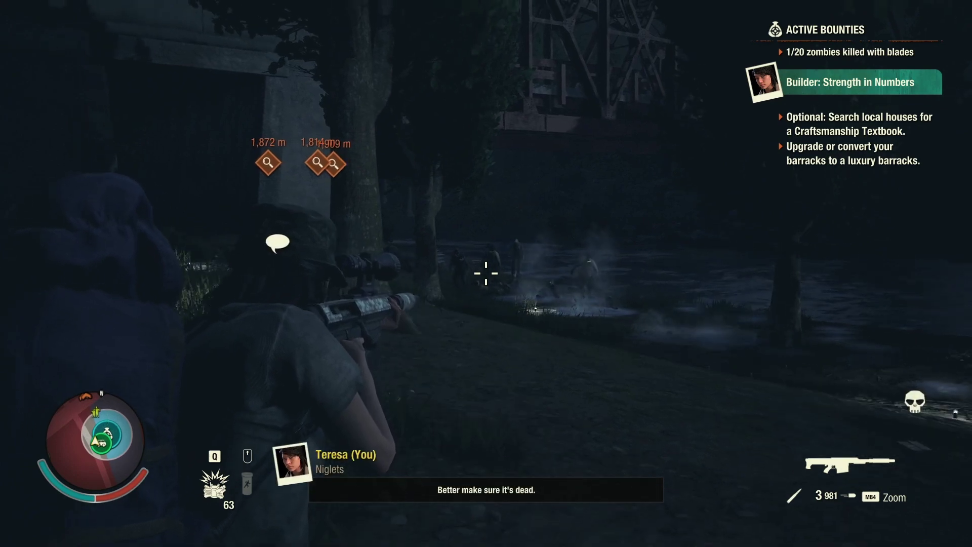
key(Tab)
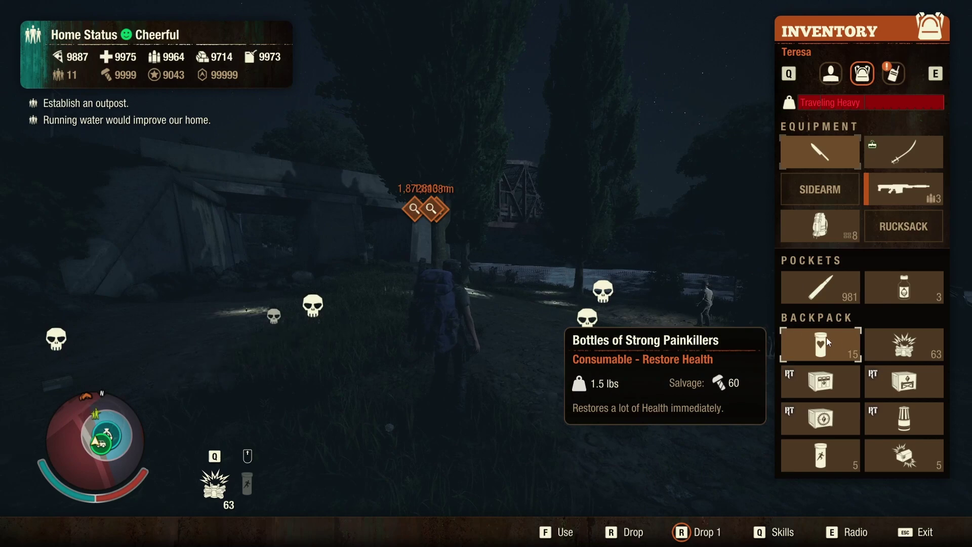
key(Tab)
click(487, 273)
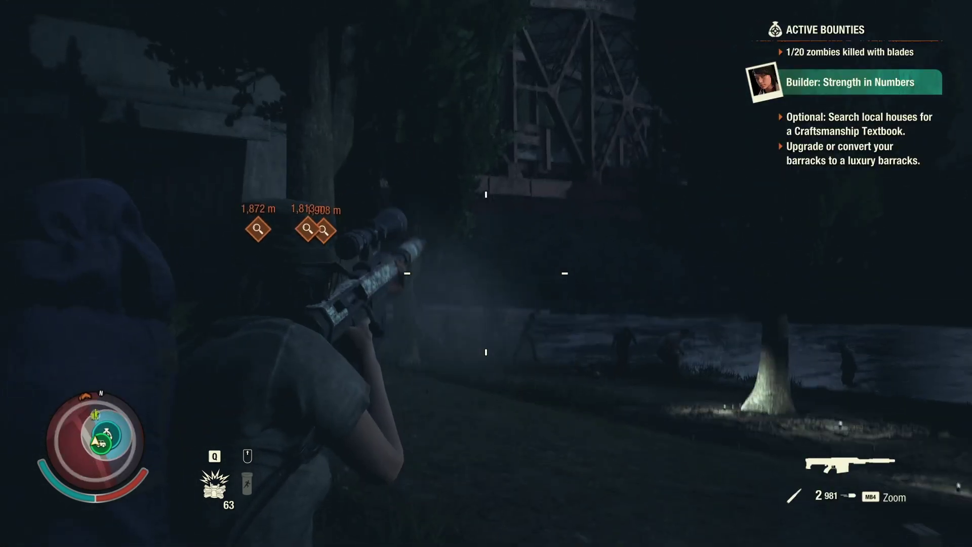
Step: Open the Zombie Cheats in the developer menu again and return to the game among the deployed mines
key(F1)
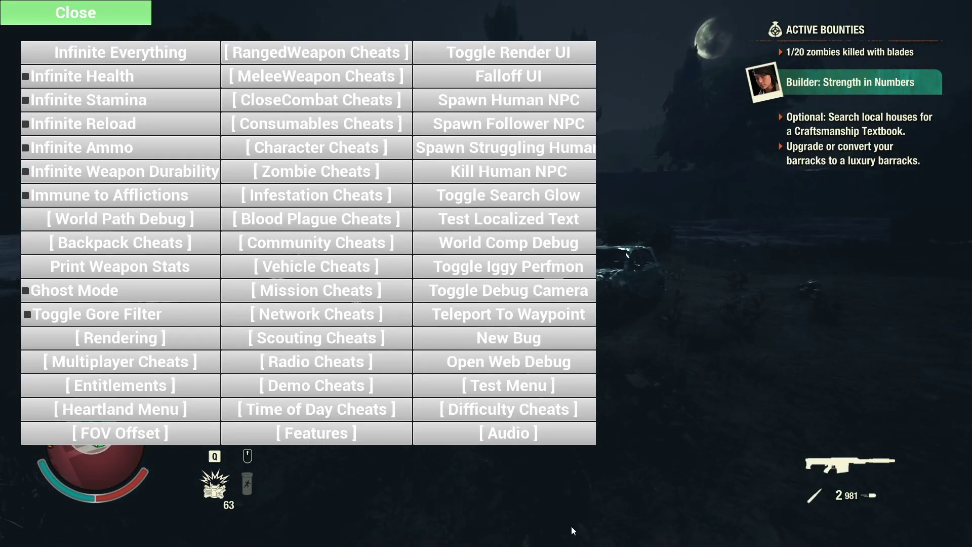
click(294, 170)
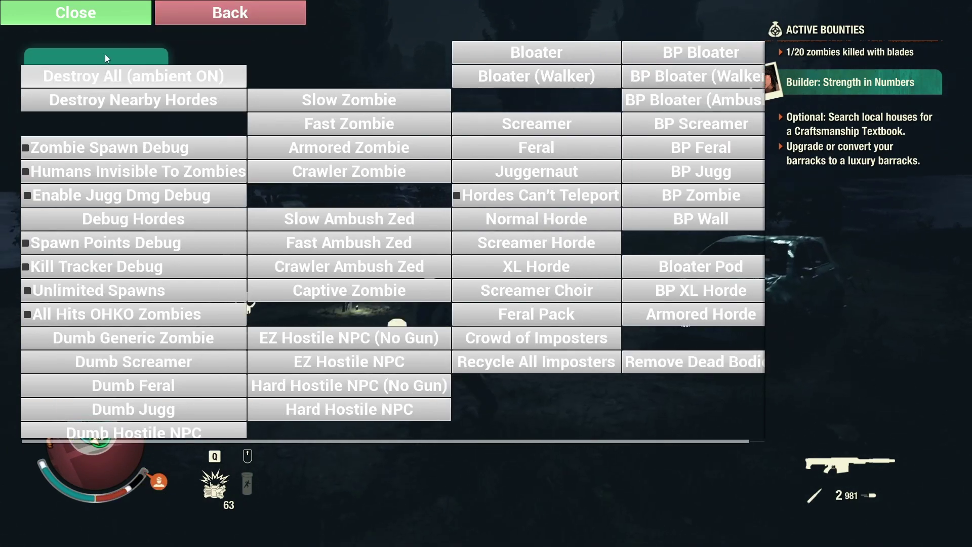
click(90, 20)
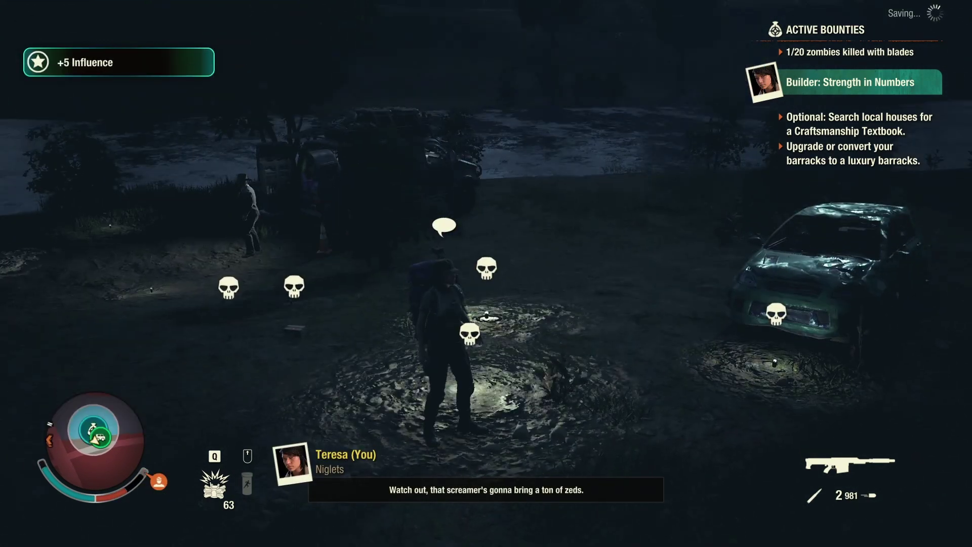
Step: Run past the parked Brogan Sport through the minefield and aim the rifle toward the riverbank
key(w)
key(e)
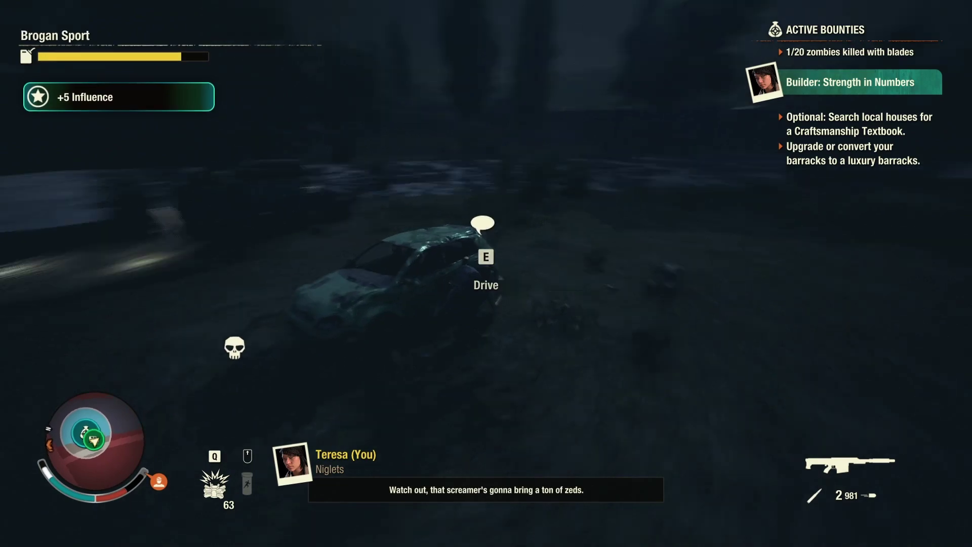
key(w)
right_click(486, 274)
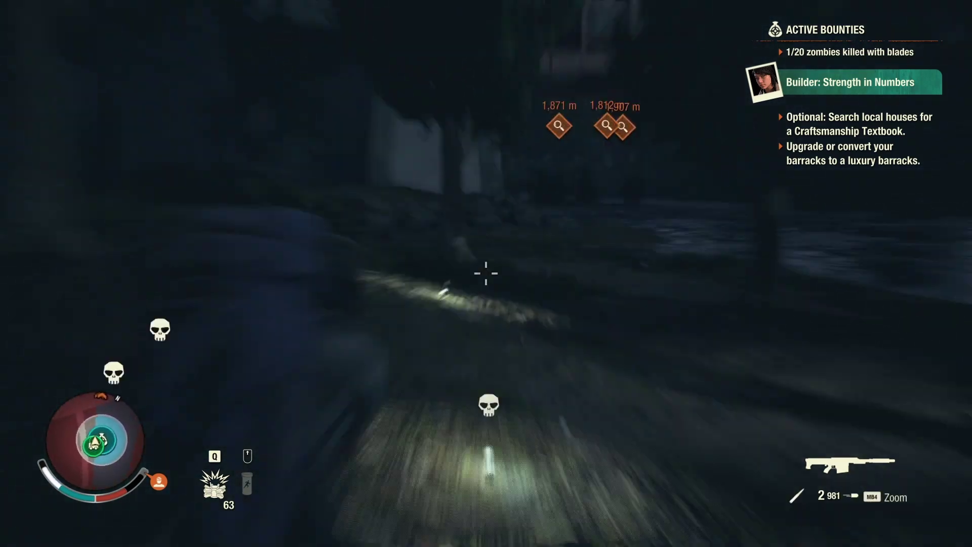
key(w)
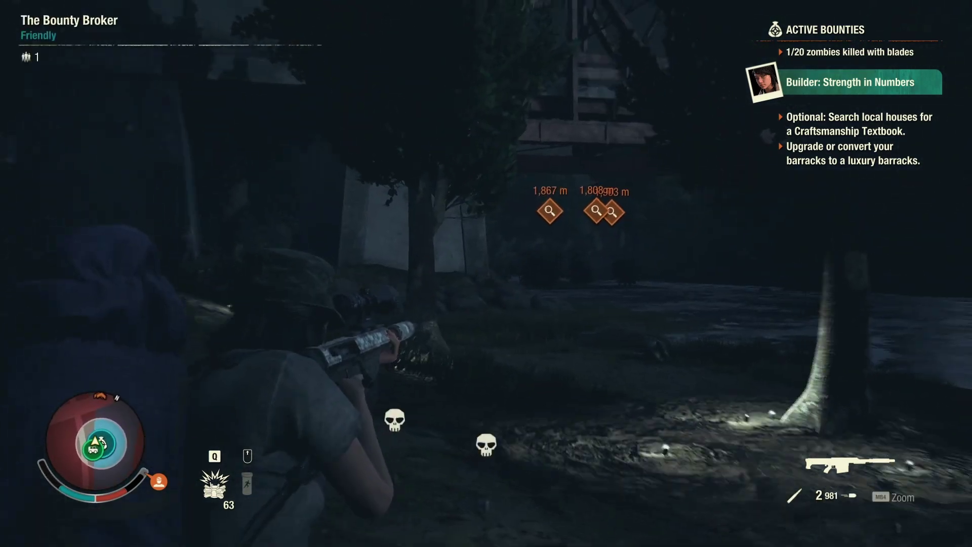